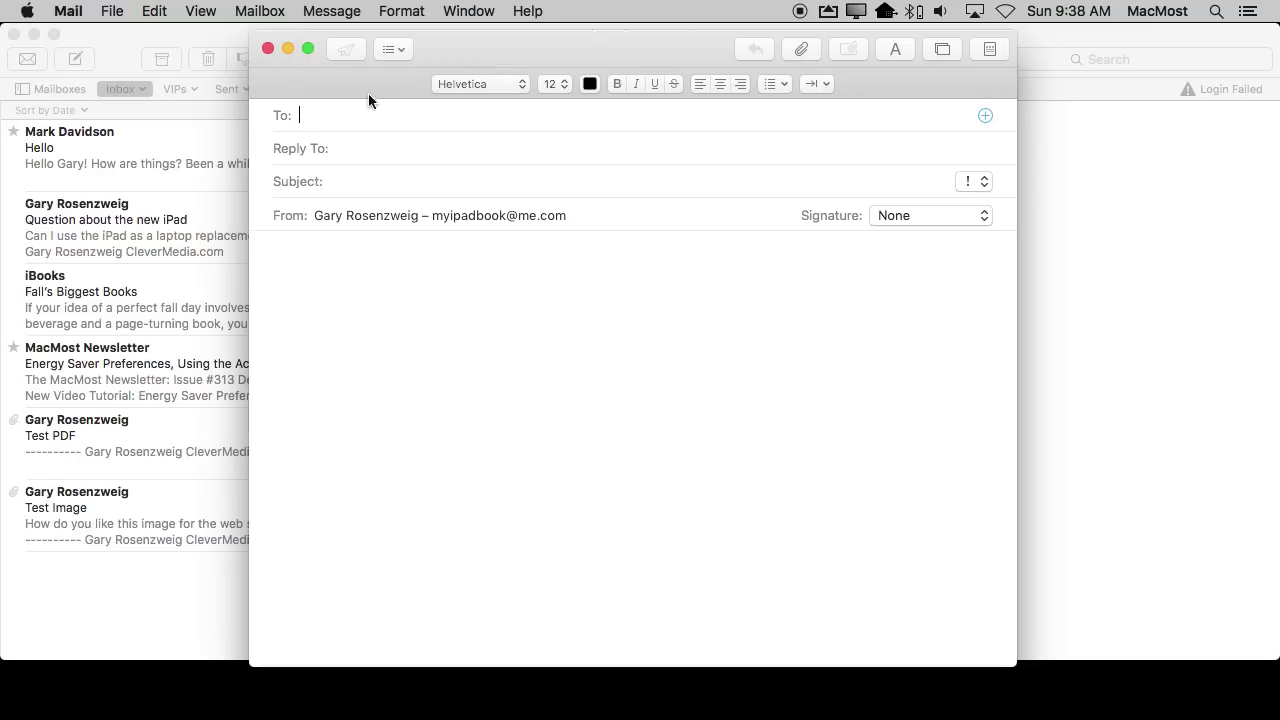
Check which address field commands for the new message have keyboard shortcuts assigned.
left_click(324, 8)
mouse_move(200, 8)
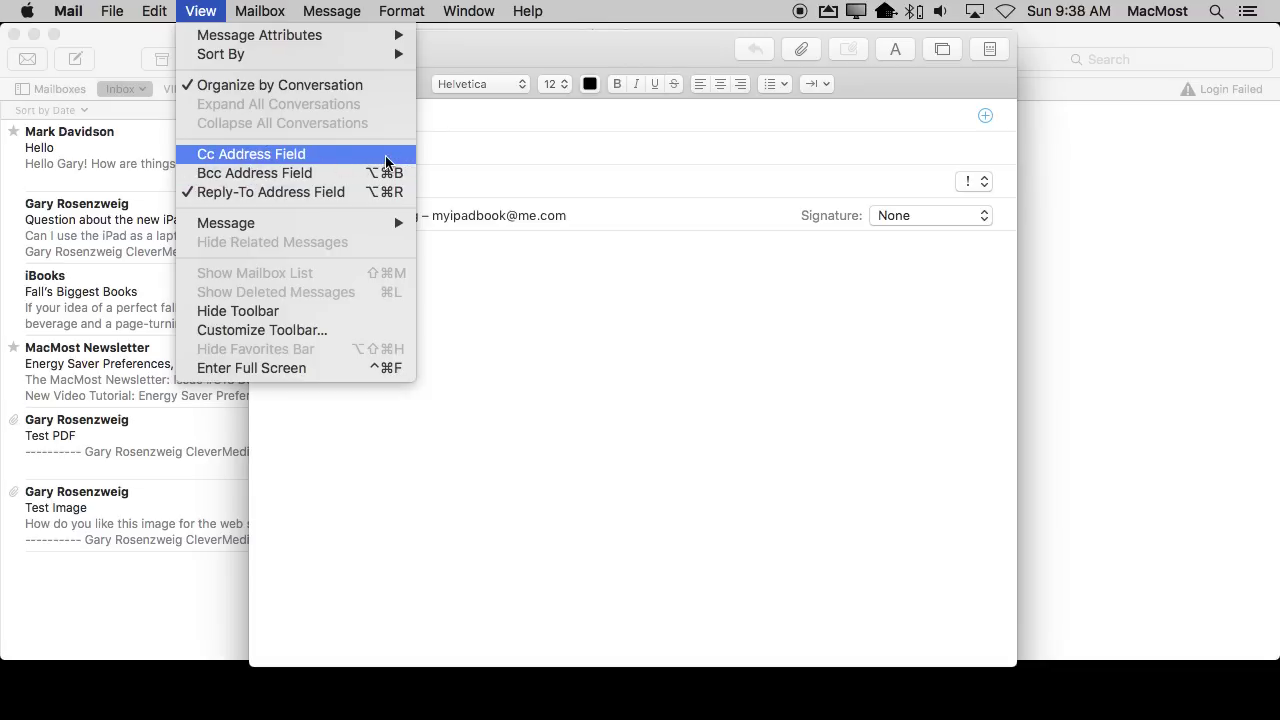
left_click(523, 54)
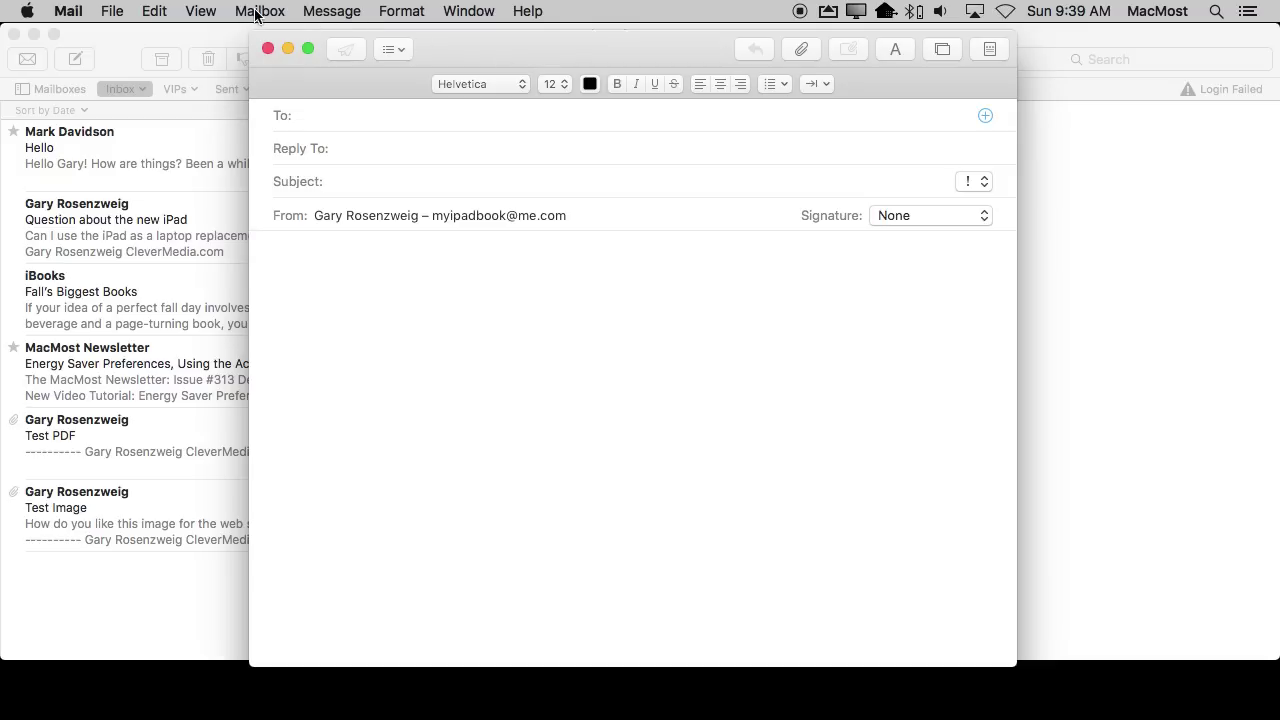
left_click(216, 12)
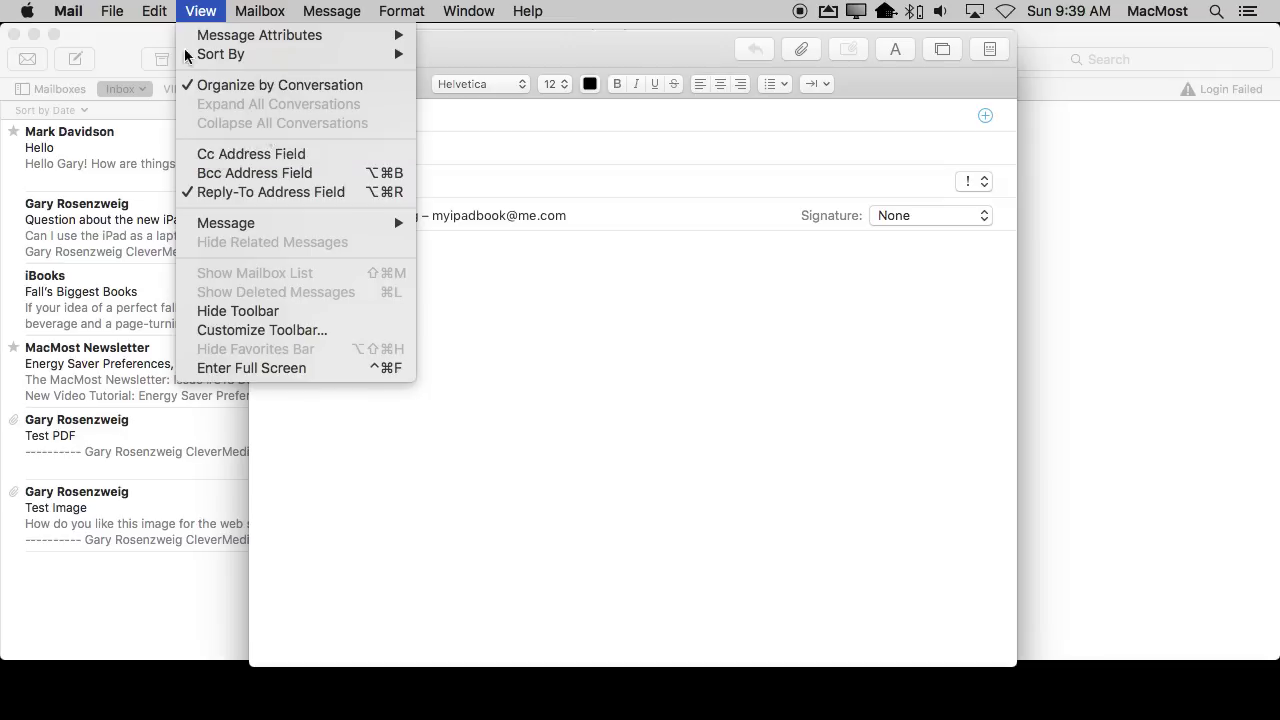
Switch to System Preferences and open the App Shortcuts category of the keyboard shortcut settings.
mouse_move(27, 11)
left_click(44, 67)
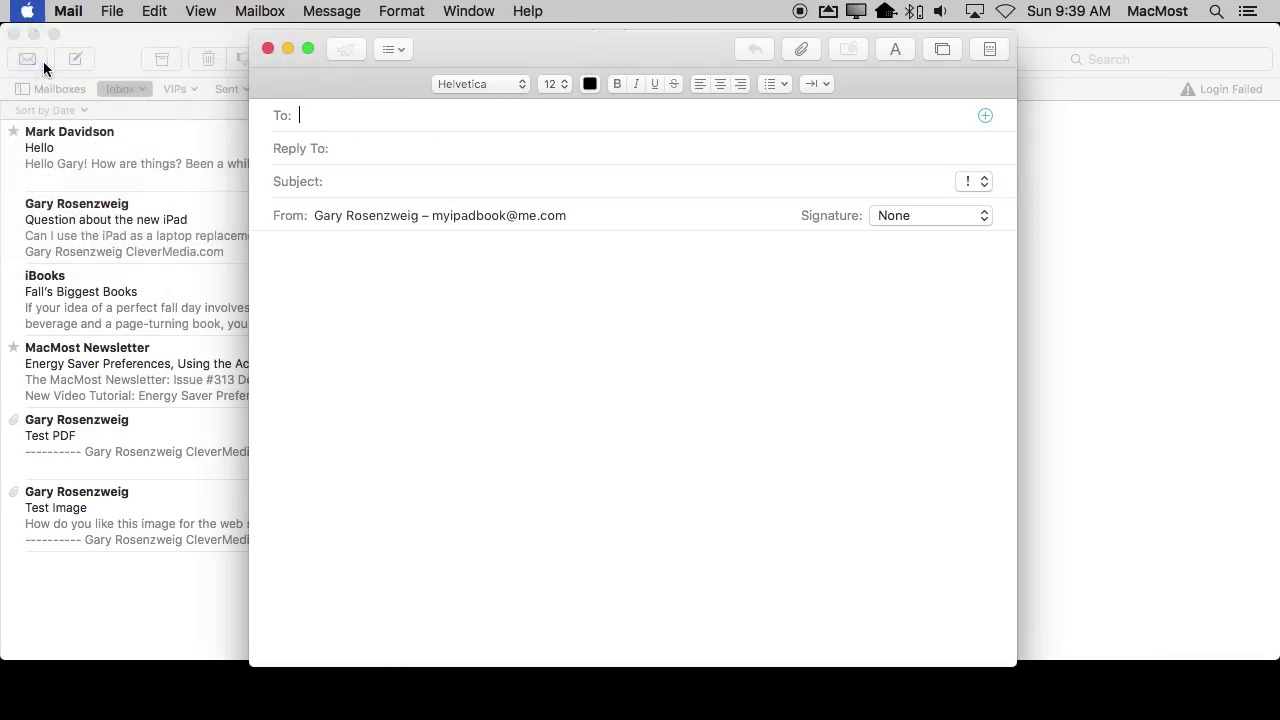
left_click(462, 300)
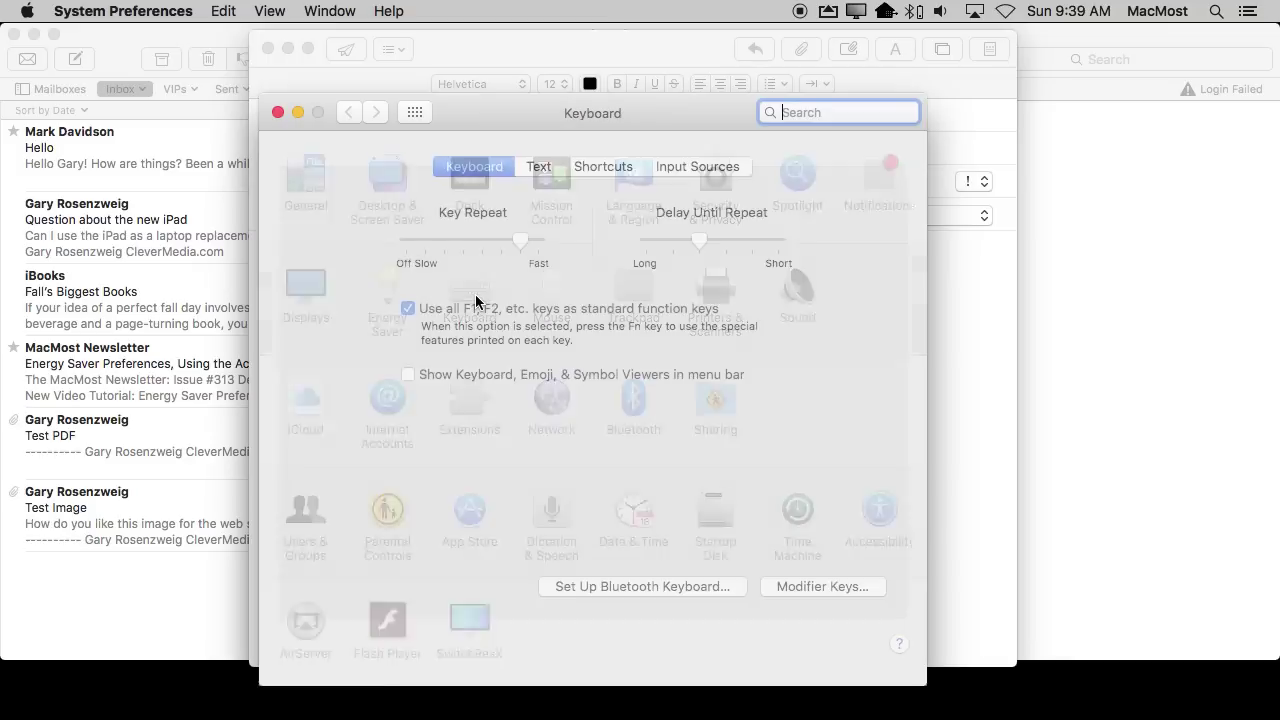
left_click(606, 168)
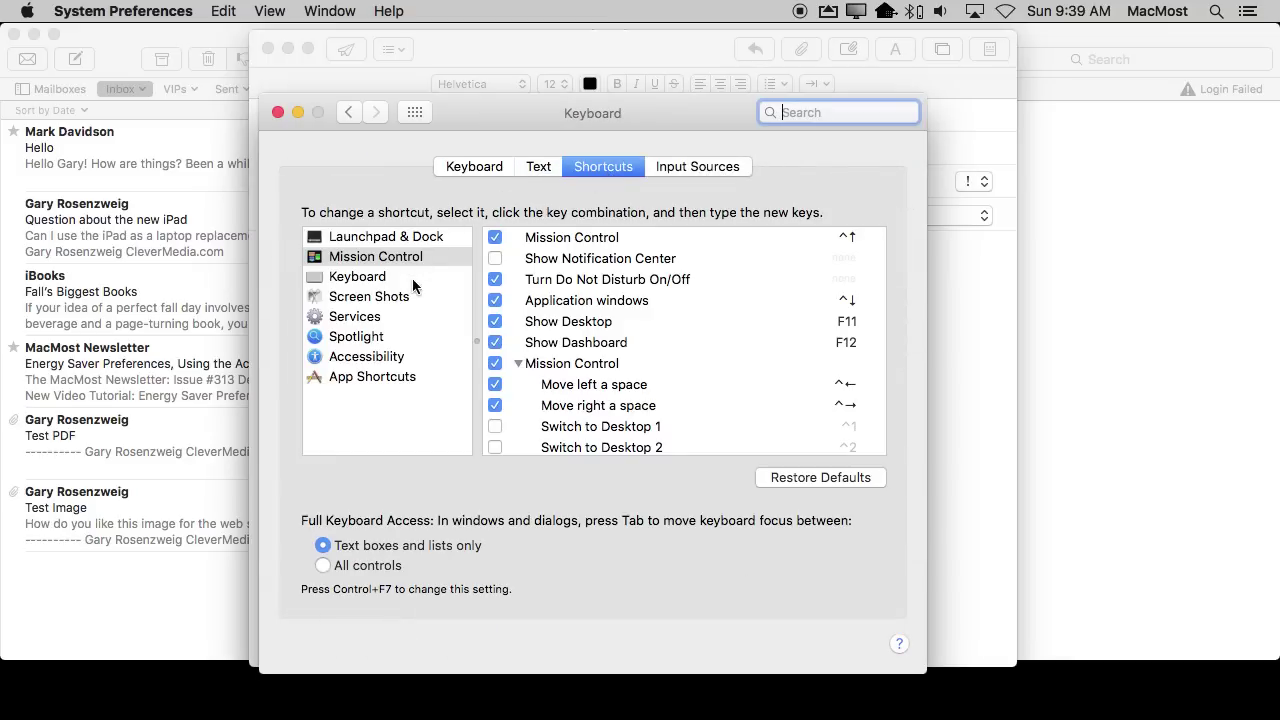
left_click(350, 378)
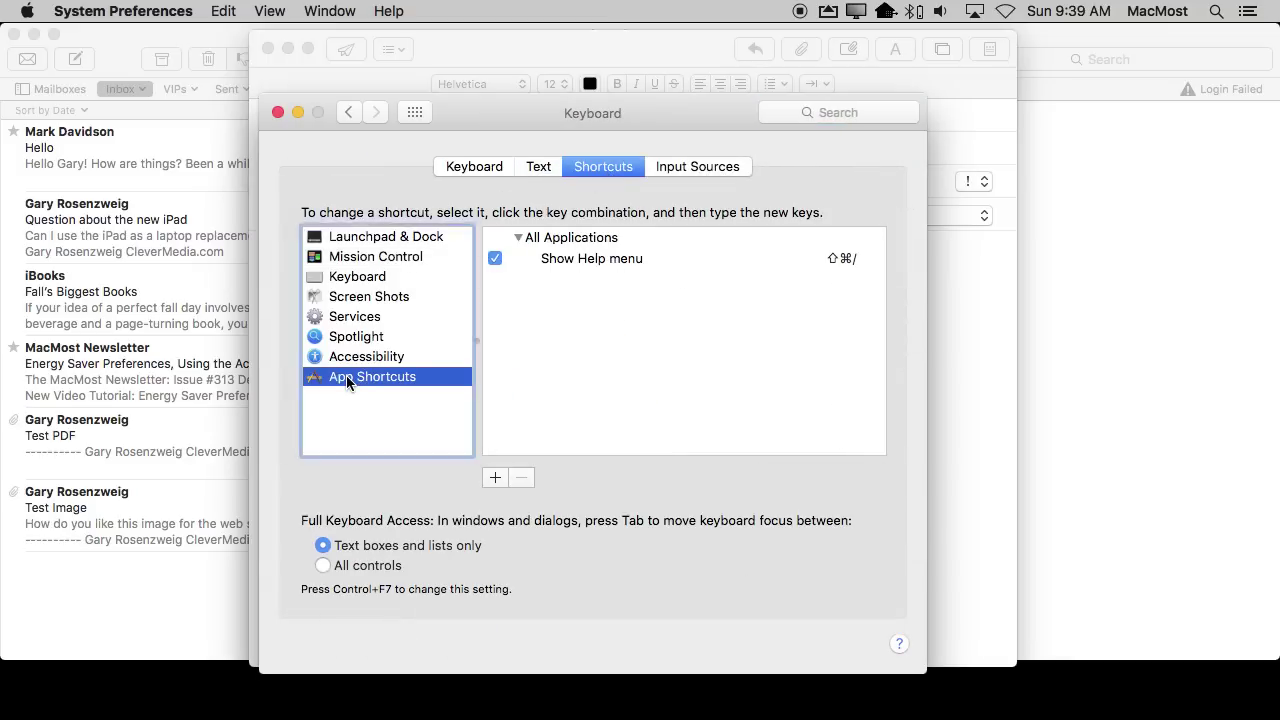
Add an app shortcut for Mail.app that assigns ⌥⌘C to the command "Cc Address Field".
left_click(495, 478)
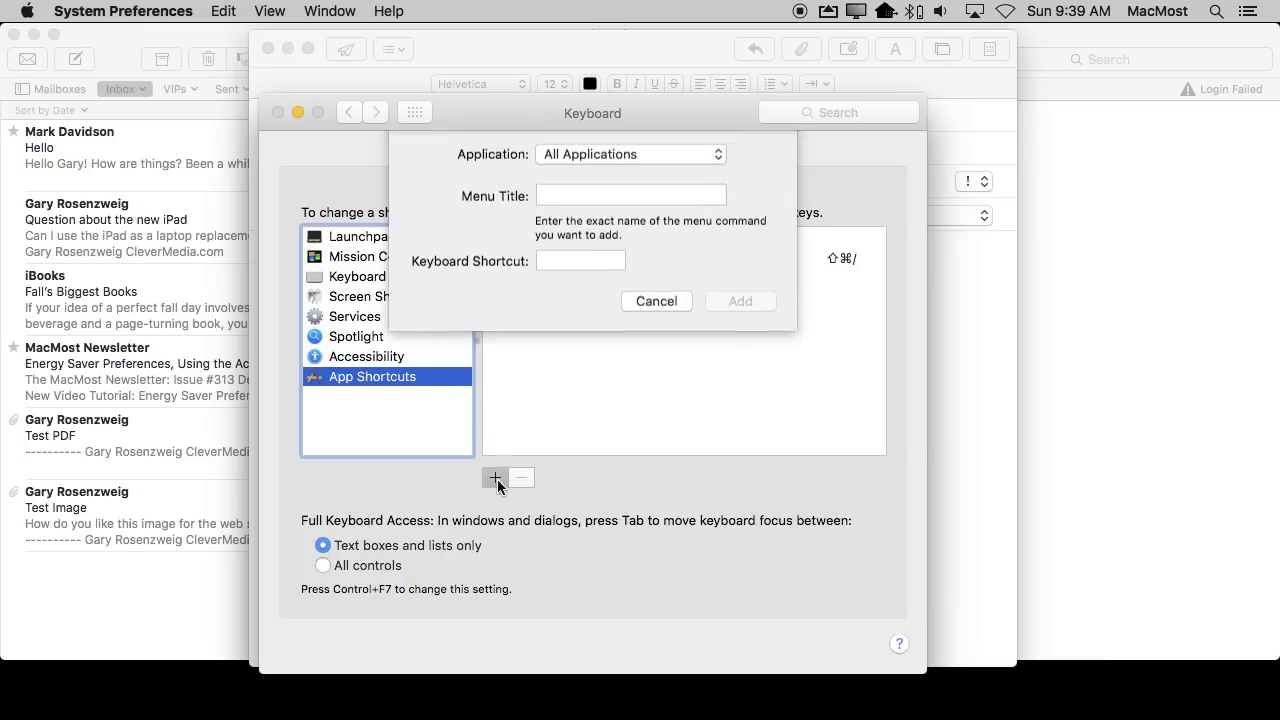
left_click(584, 164)
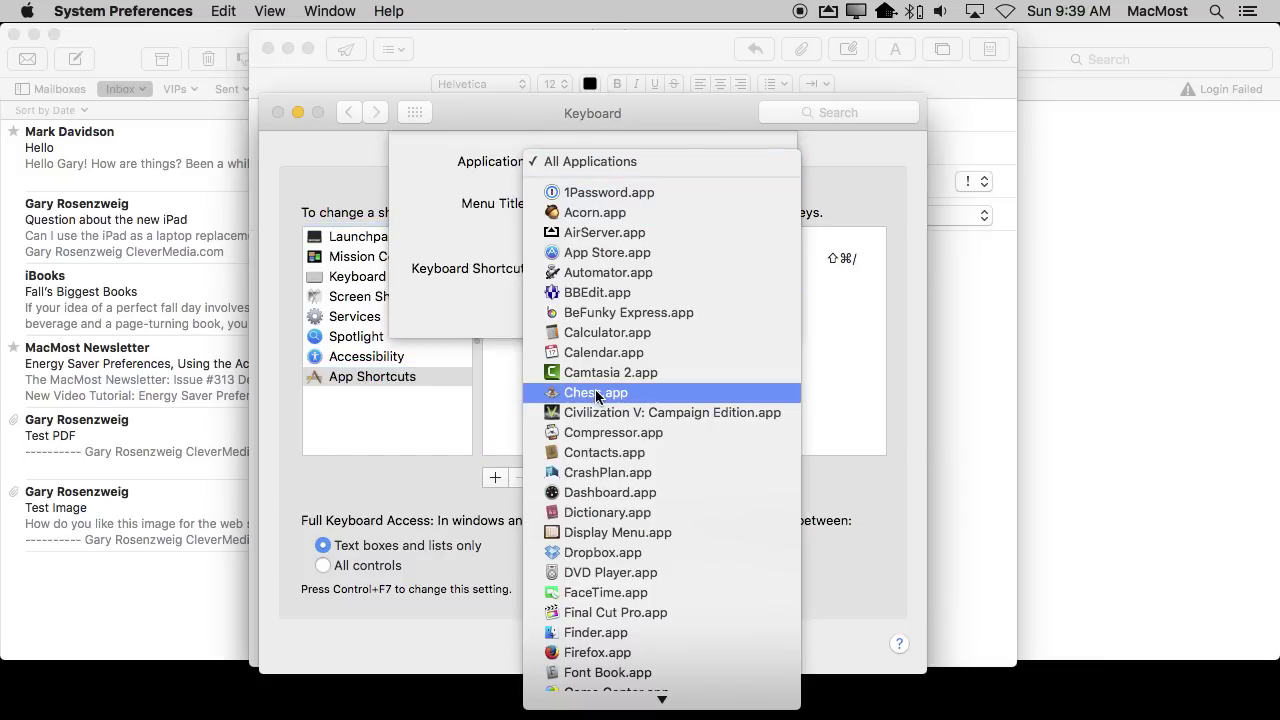
scroll(581, 503, "down", 10)
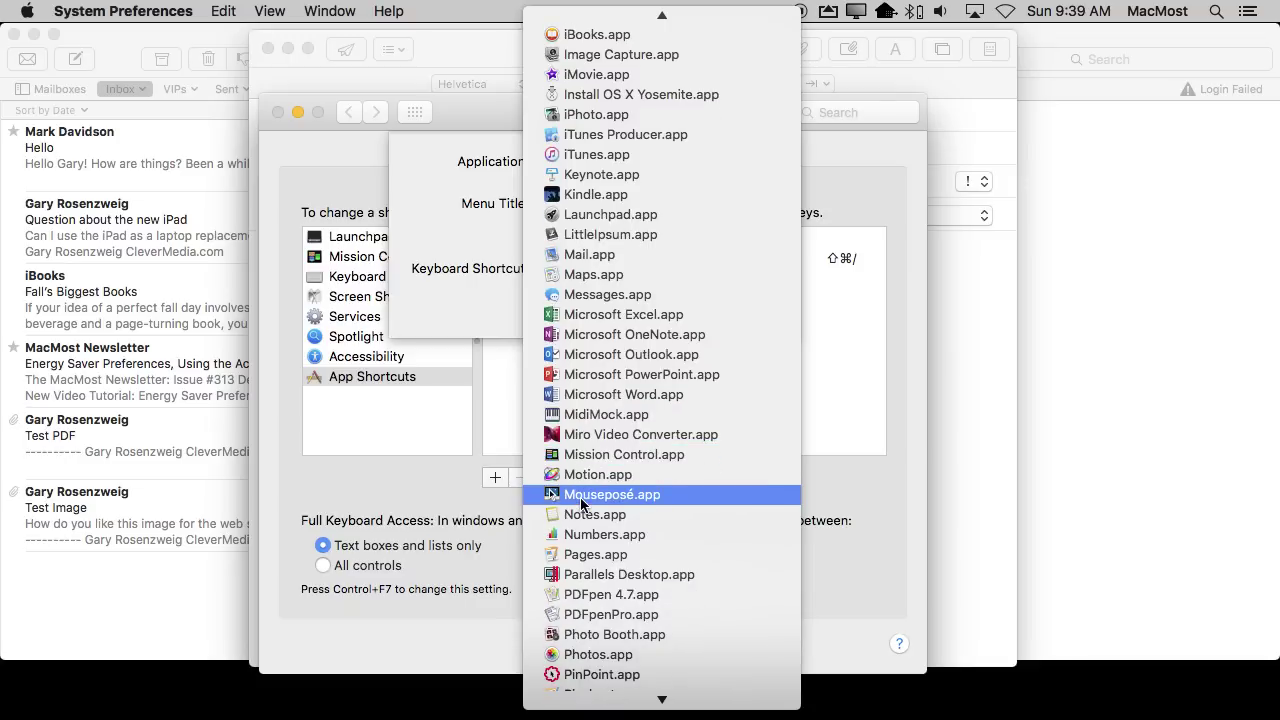
left_click(598, 255)
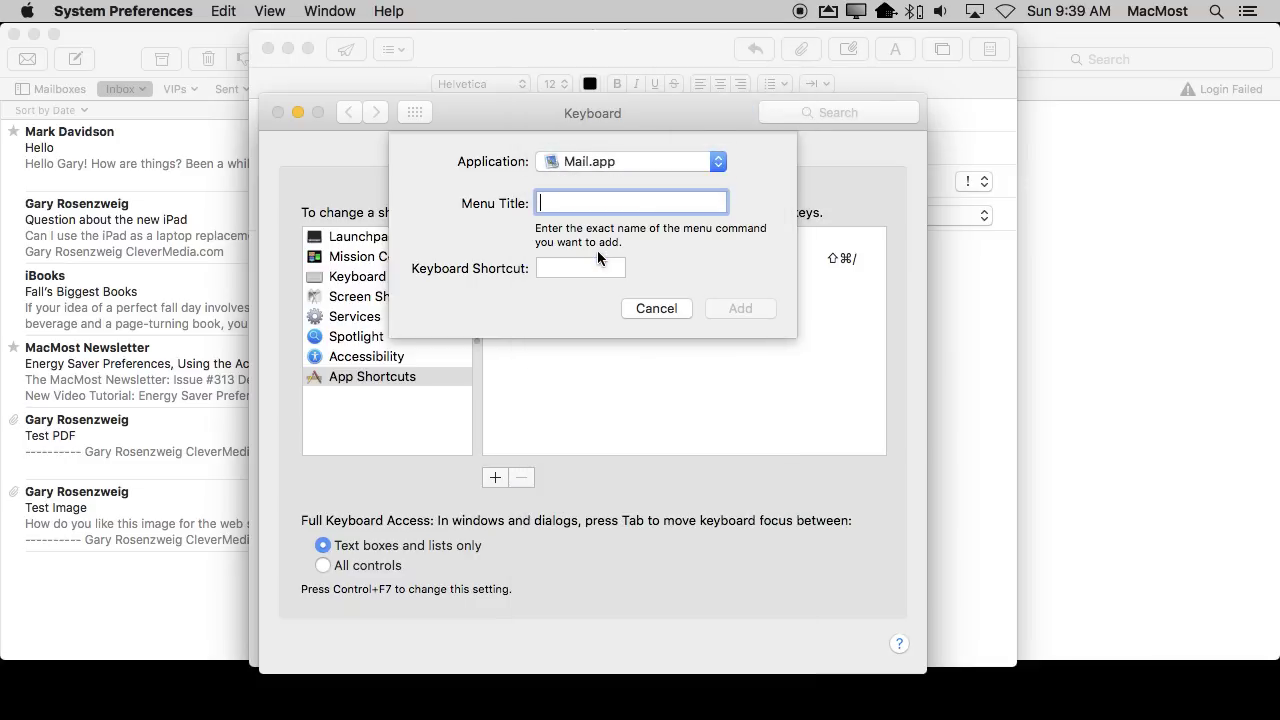
type("Cc Address Field")
left_click(552, 268)
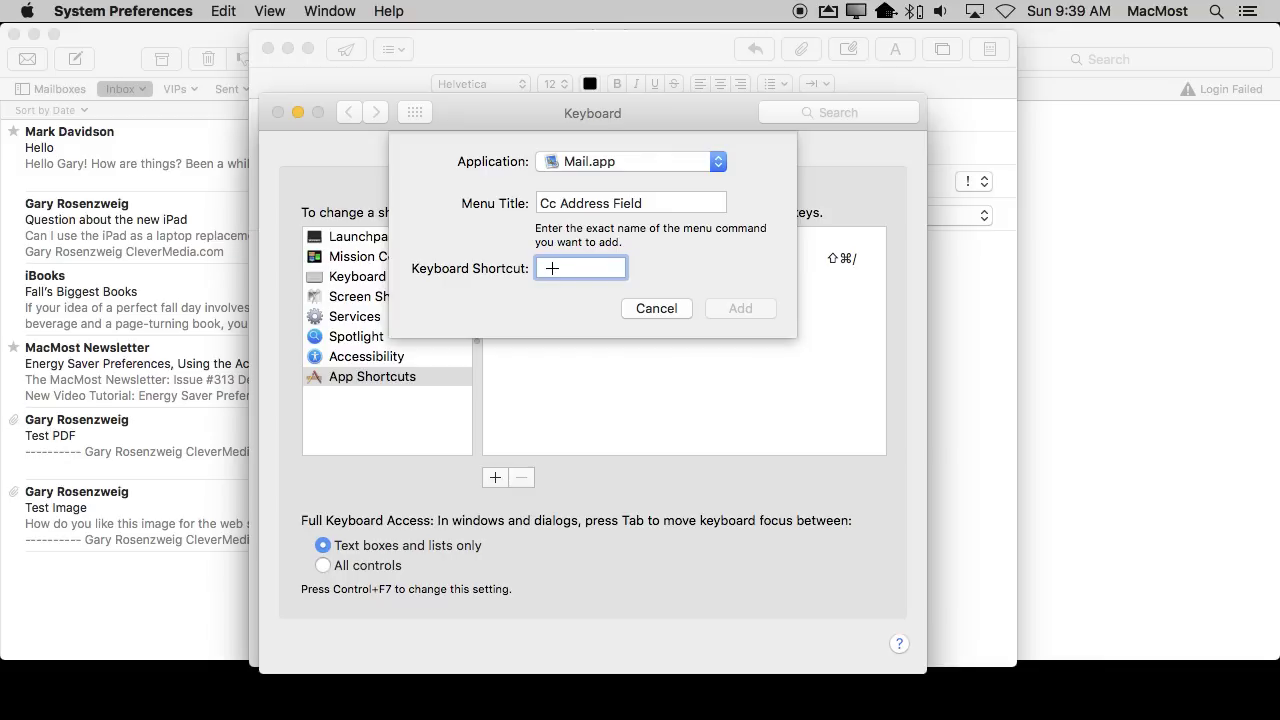
key("alt+super+c")
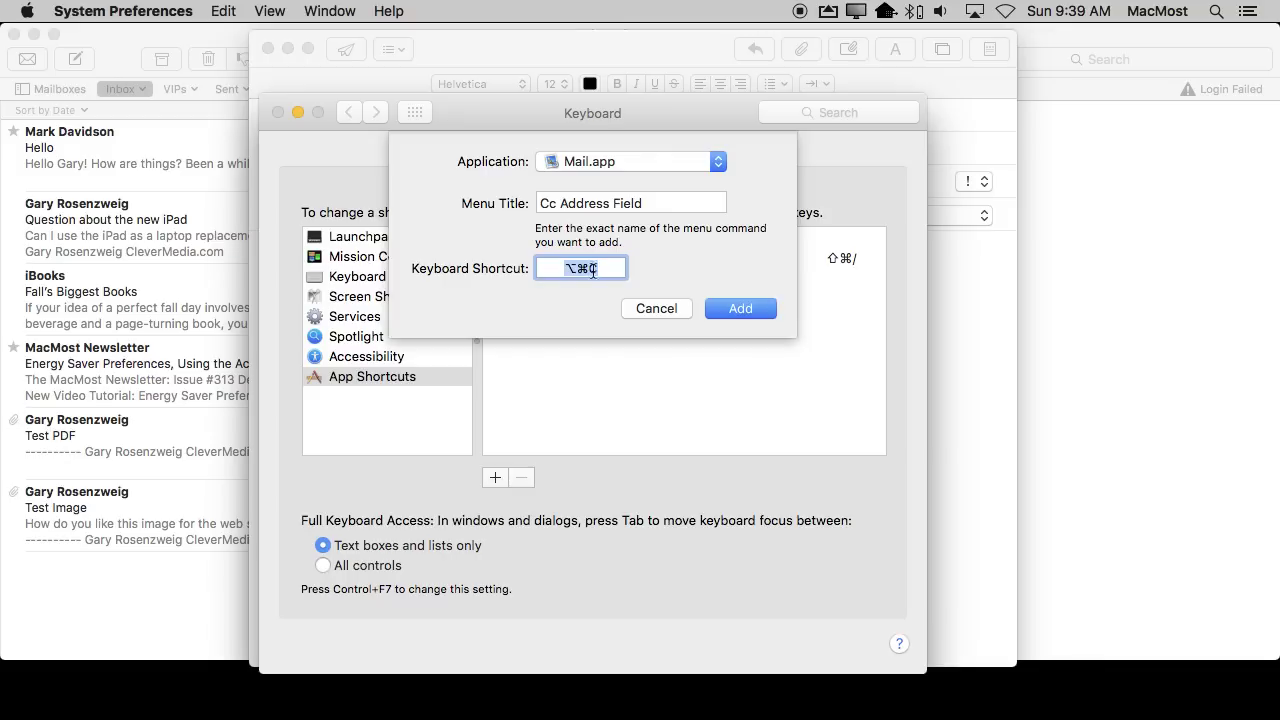
left_click(741, 307)
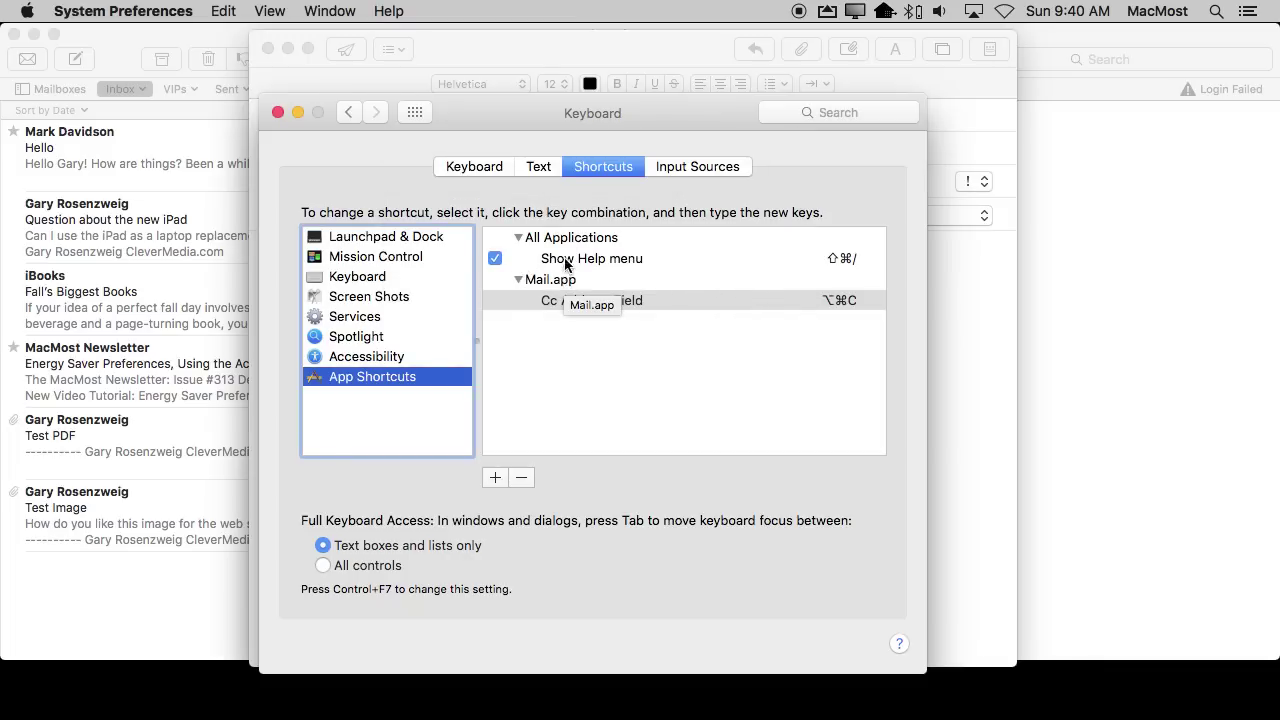
left_click(518, 280)
left_click(518, 280)
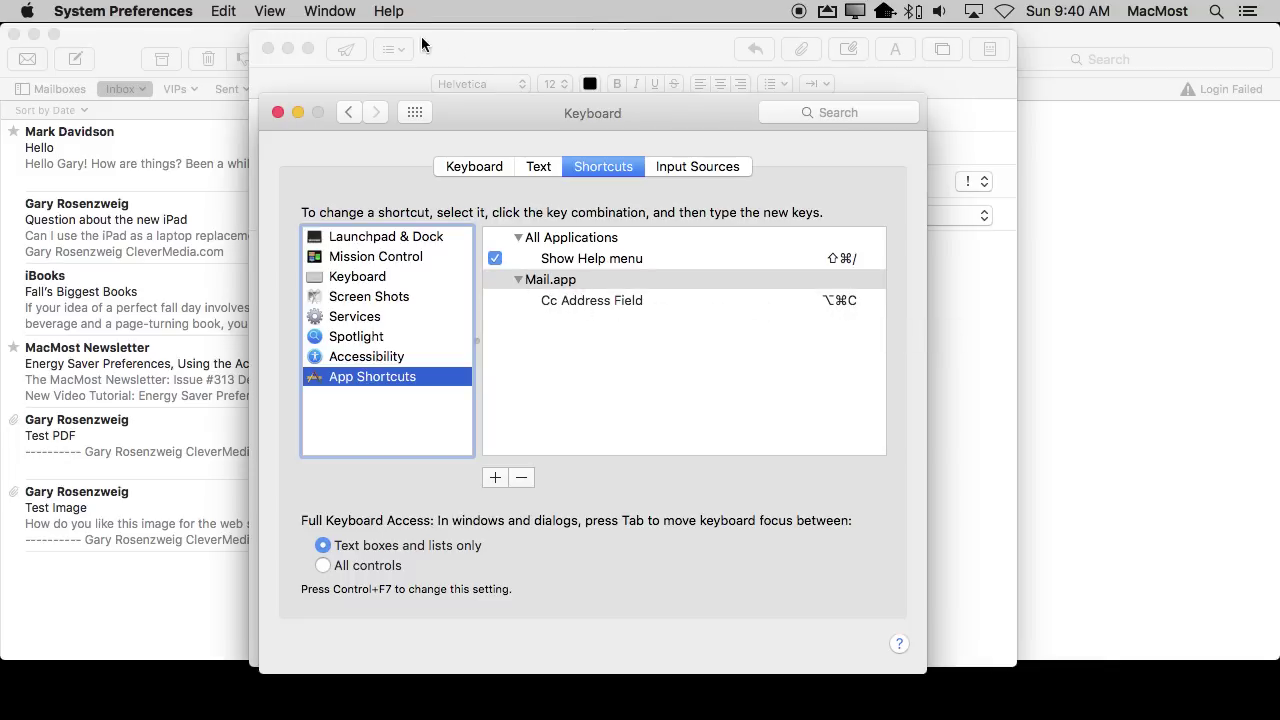
Switch to the new message in Mail and test ⌥⌘C by toggling the Cc address field on and off twice.
left_click(511, 45)
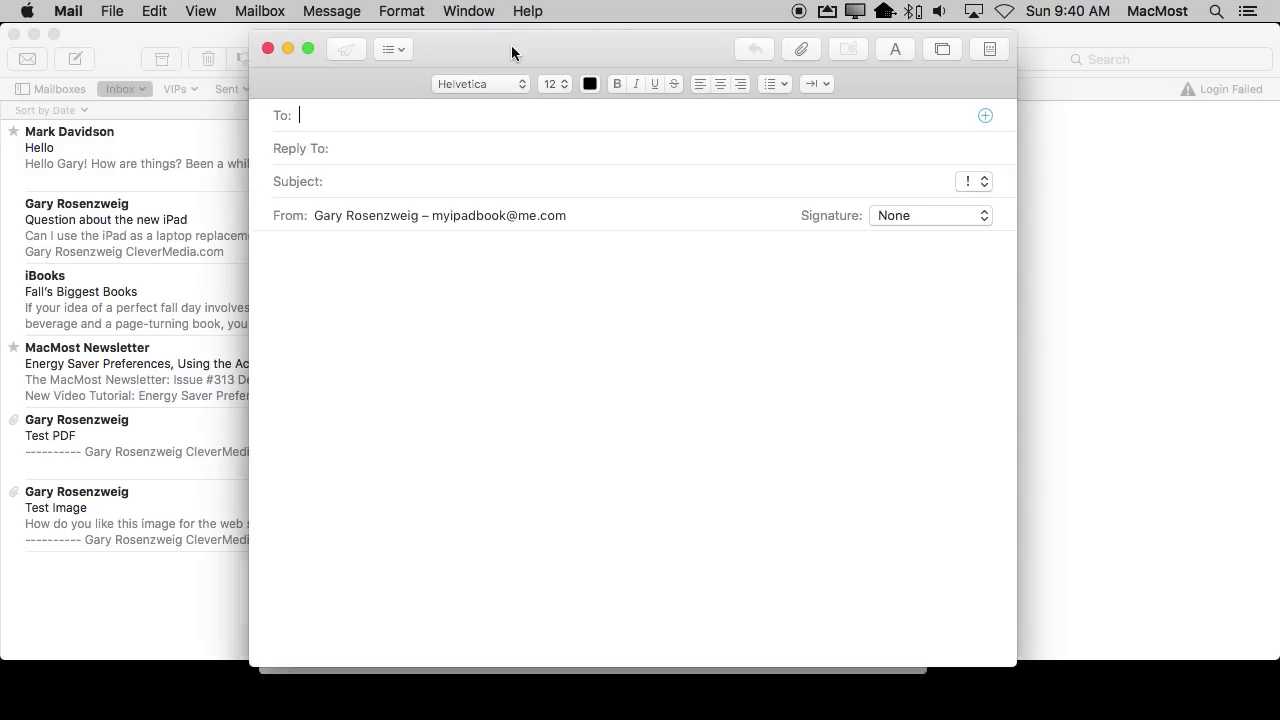
left_click(194, 18)
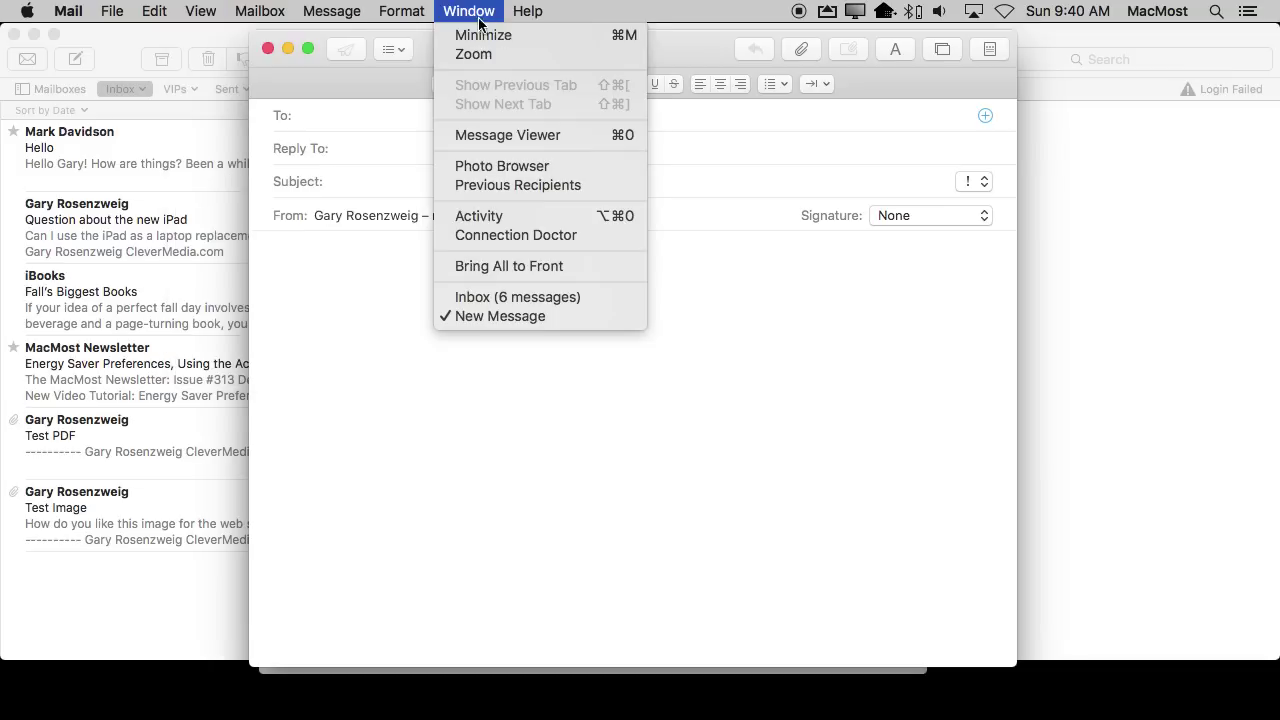
left_click(671, 54)
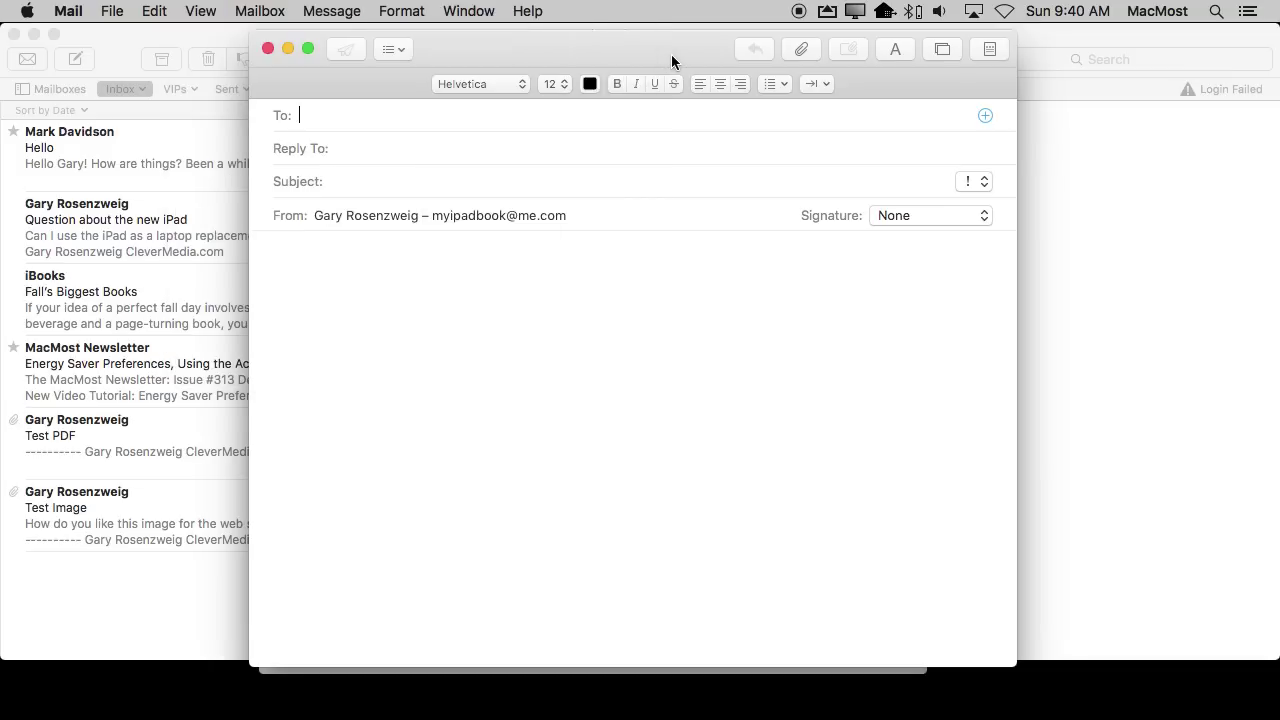
key("alt+super+c")
key("alt+super+c")
key("alt+super+c")
key("alt+super+c")
Review Mail's Bcc Address Field shortcut and override it with ⌃⌥⌘C as a Mail.app shortcut in System Preferences.
left_click(208, 6)
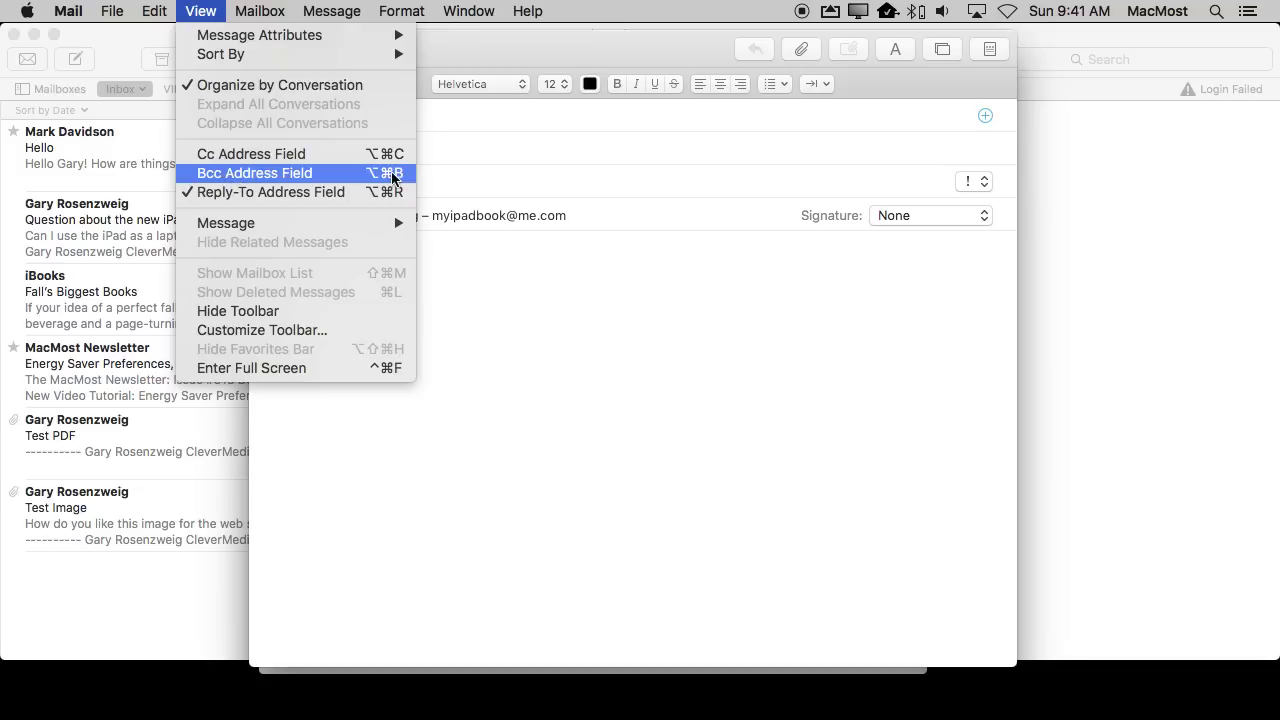
left_click(476, 277)
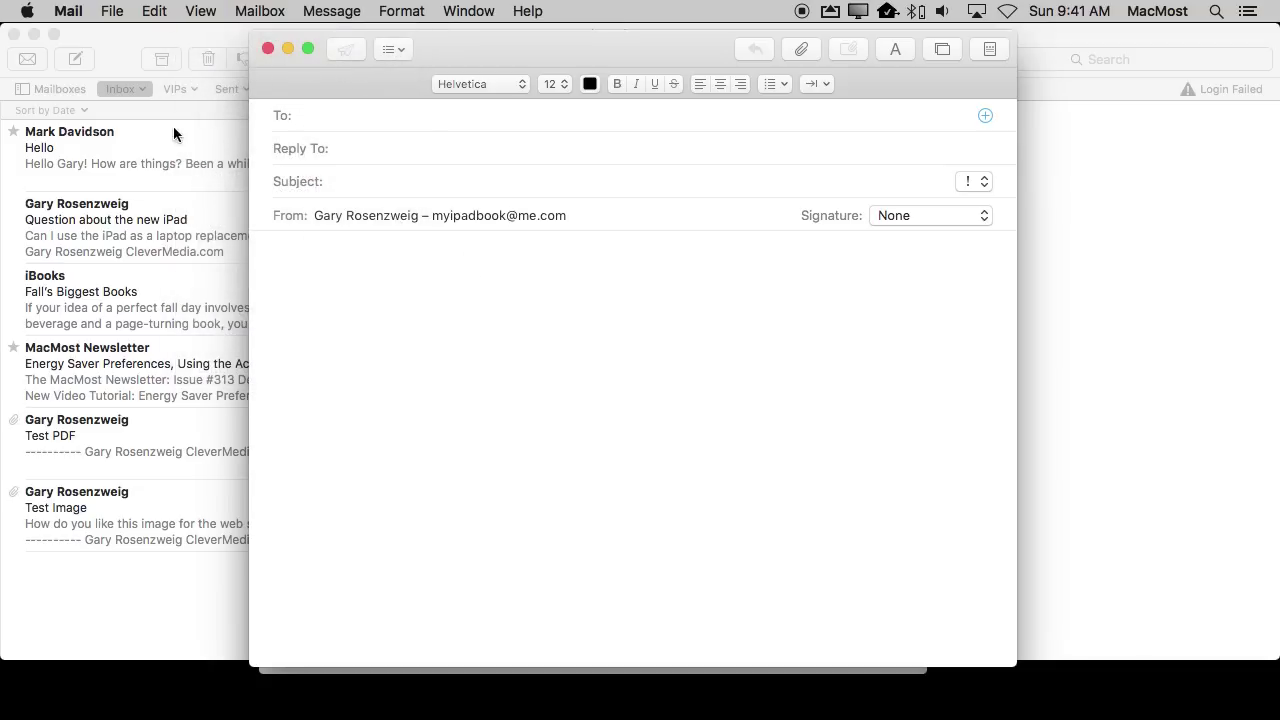
left_click(24, 8)
left_click(36, 64)
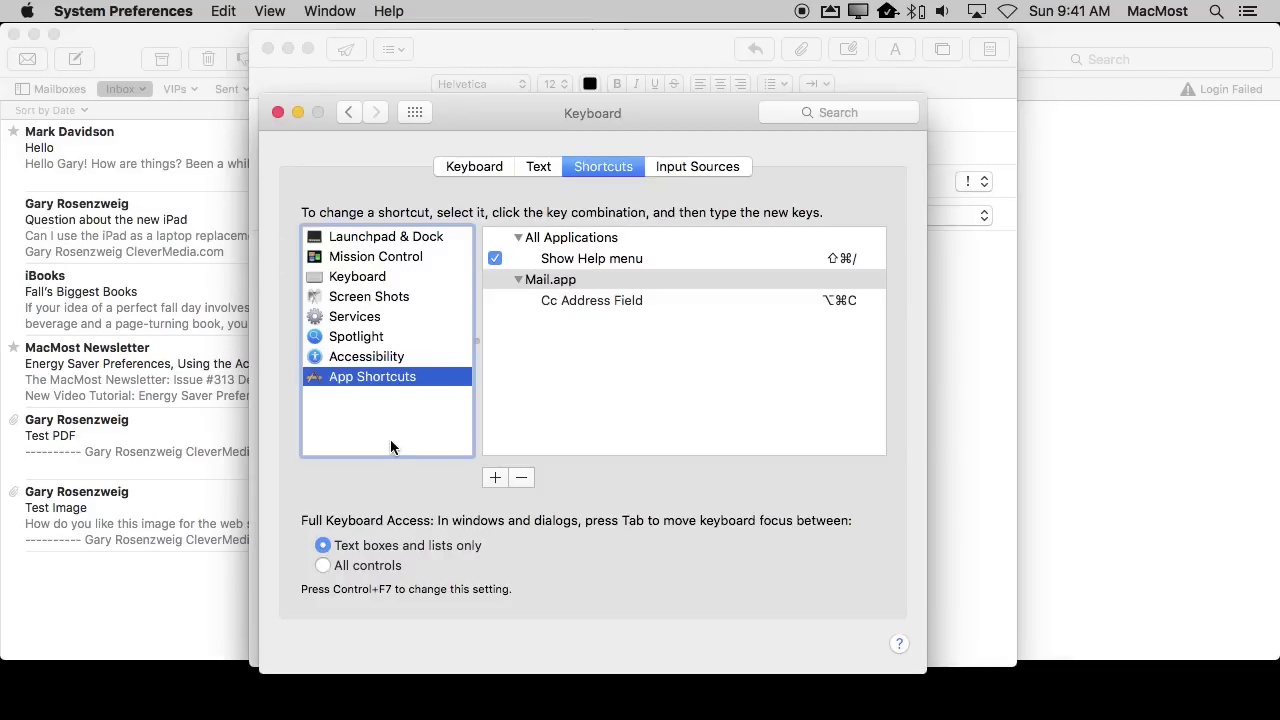
left_click(495, 478)
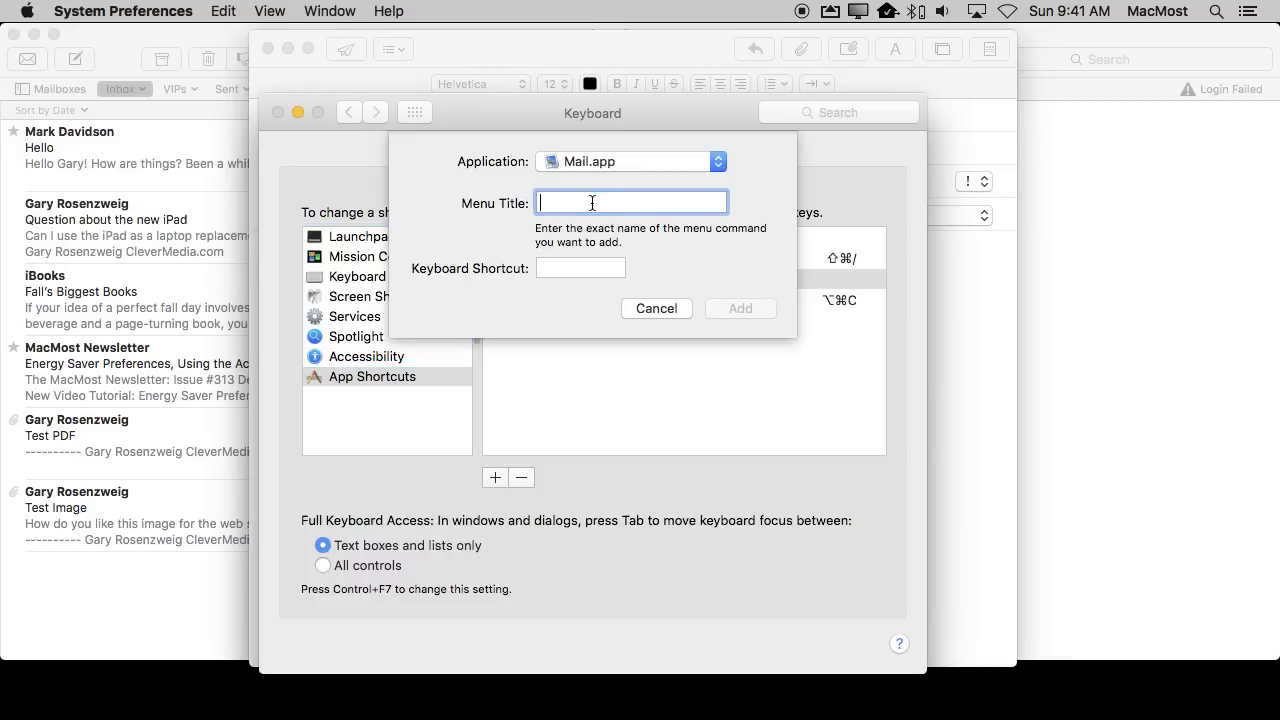
type("Bcc Address Field")
left_click(568, 265)
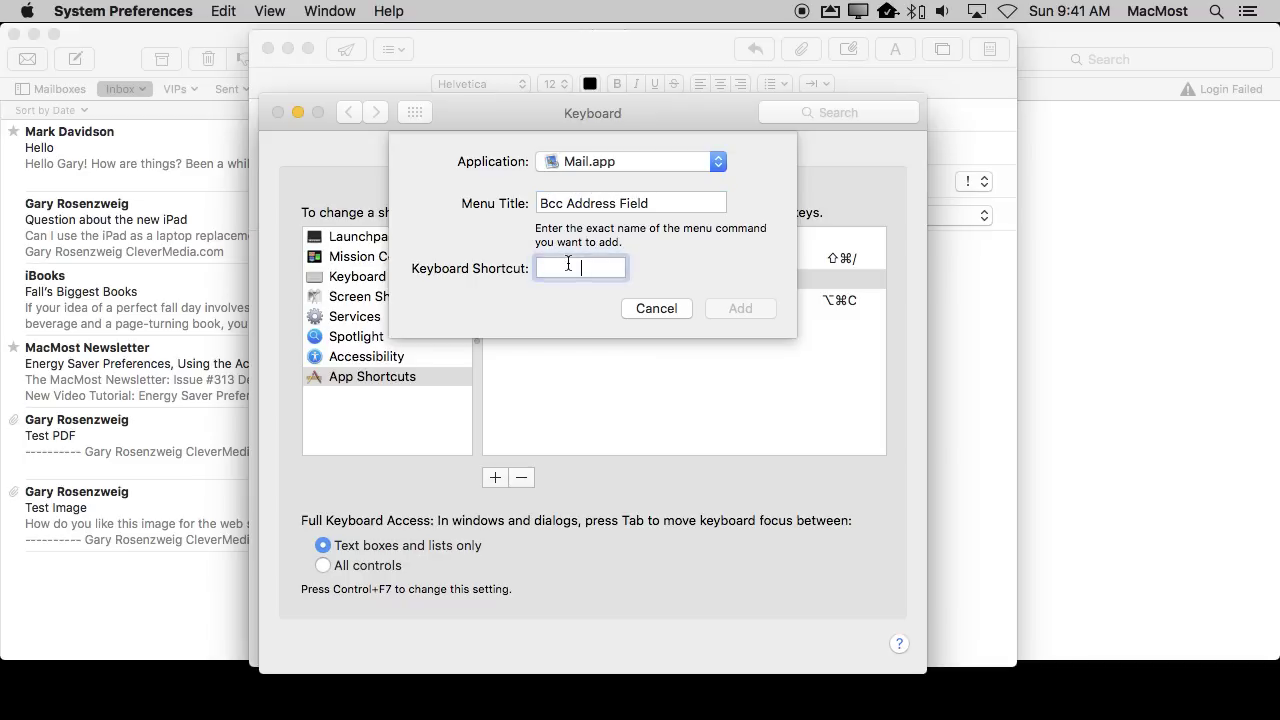
key("ctrl+alt+super+c")
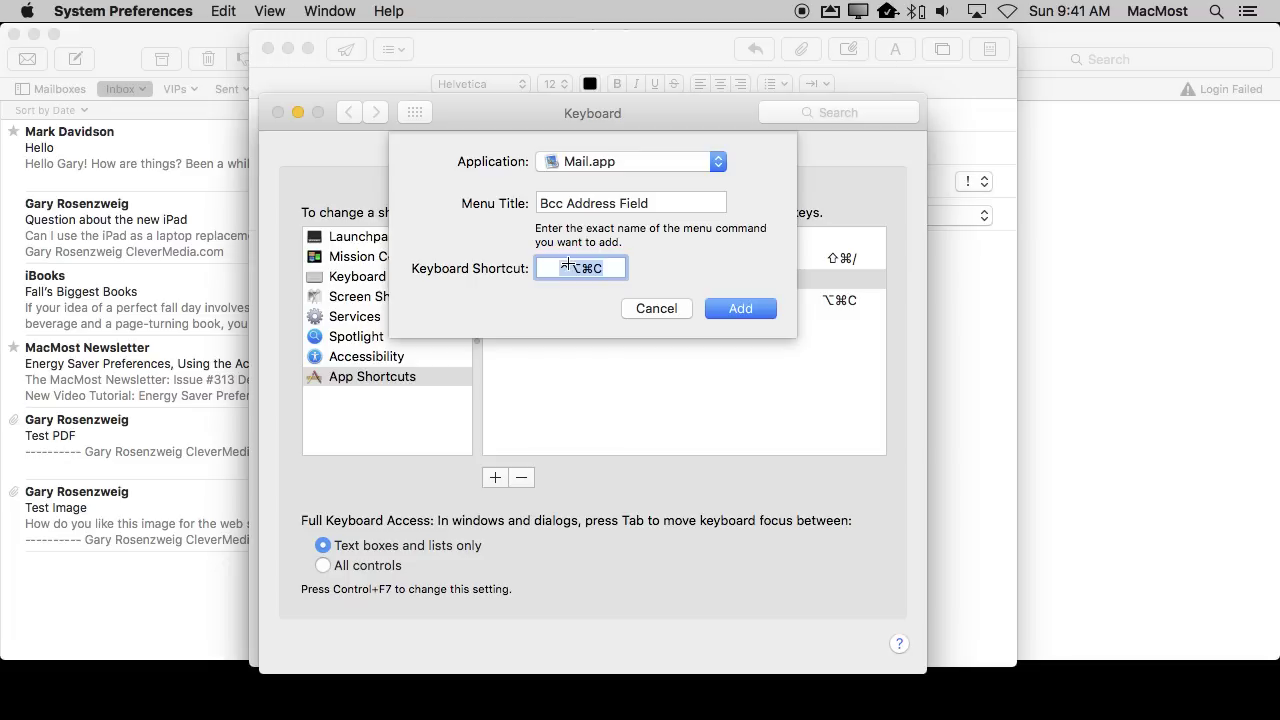
left_click(742, 308)
Switch back to Mail and check the shortcut assigned to the Bcc Address Field command.
left_click(480, 51)
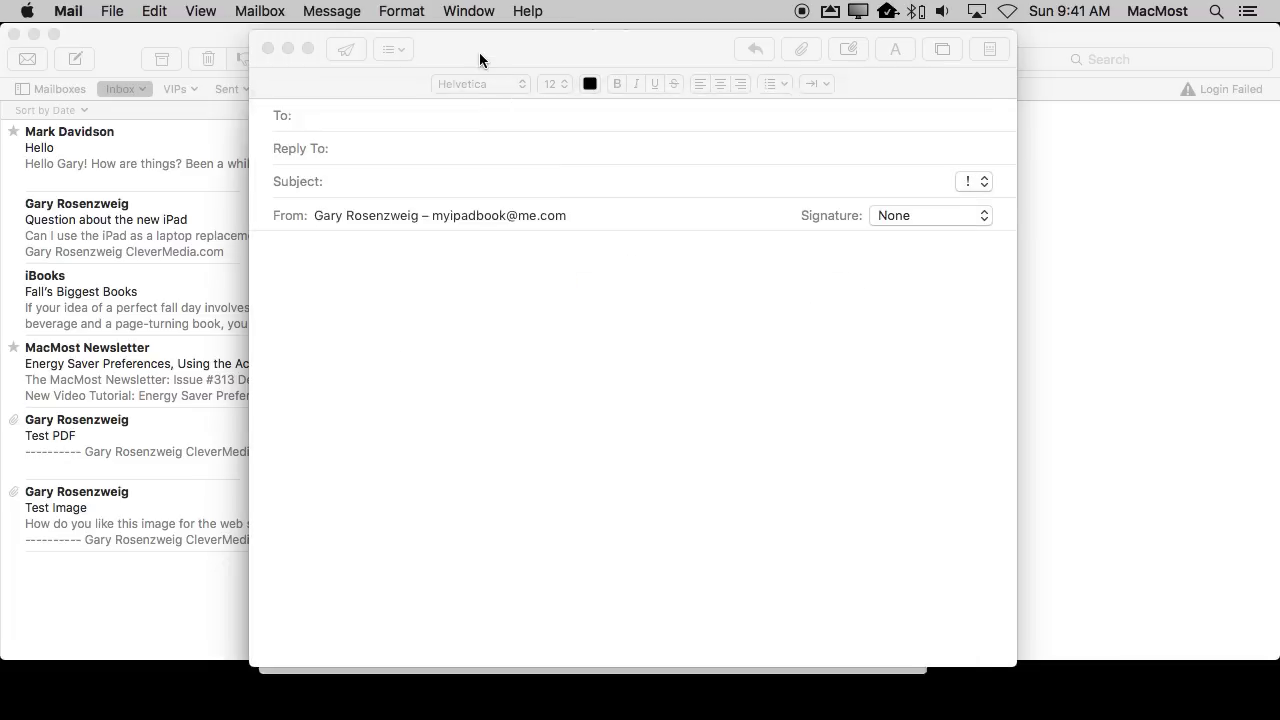
left_click(200, 10)
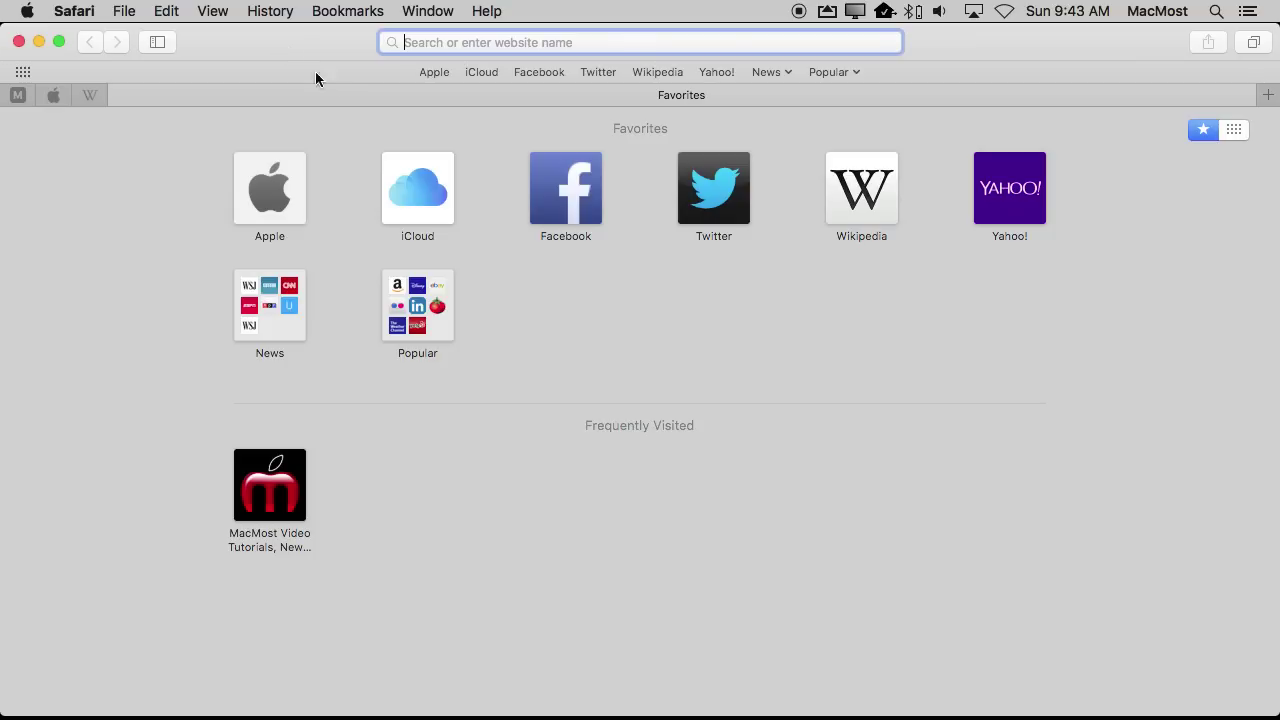
Examine the keyboard shortcuts assigned to the Favorites bookmarks in Safari.
left_click(334, 12)
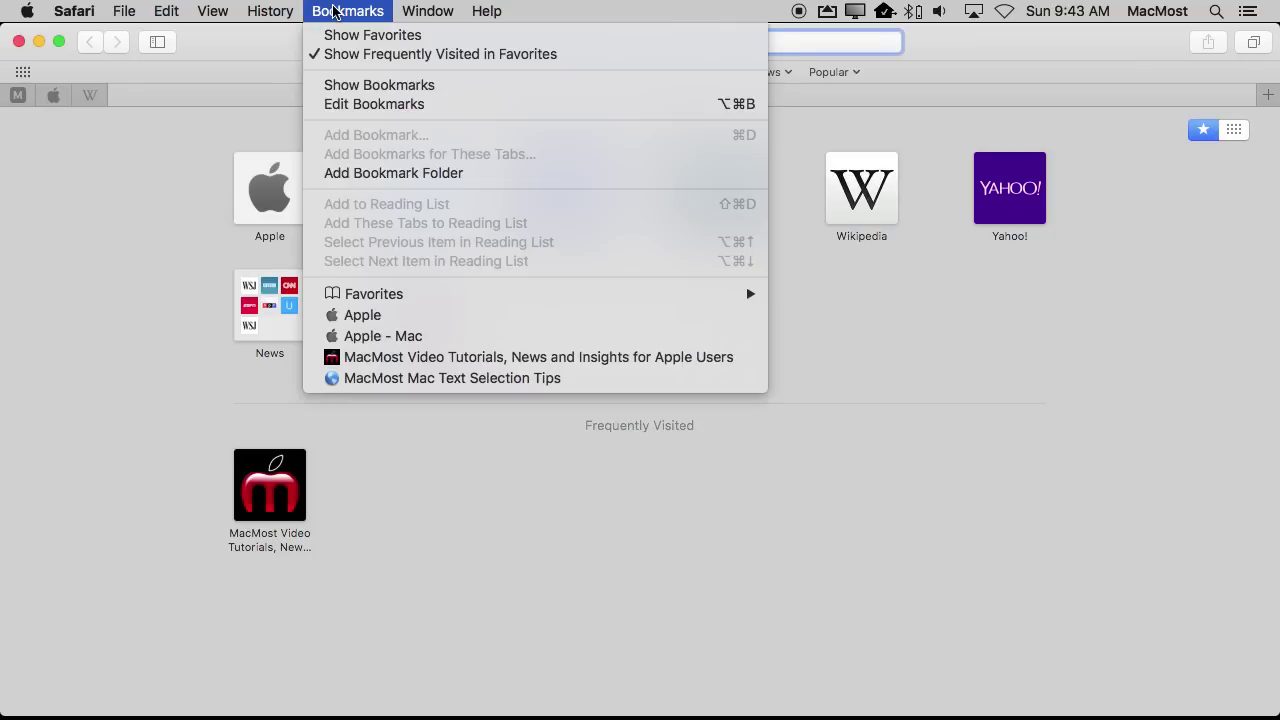
mouse_move(386, 293)
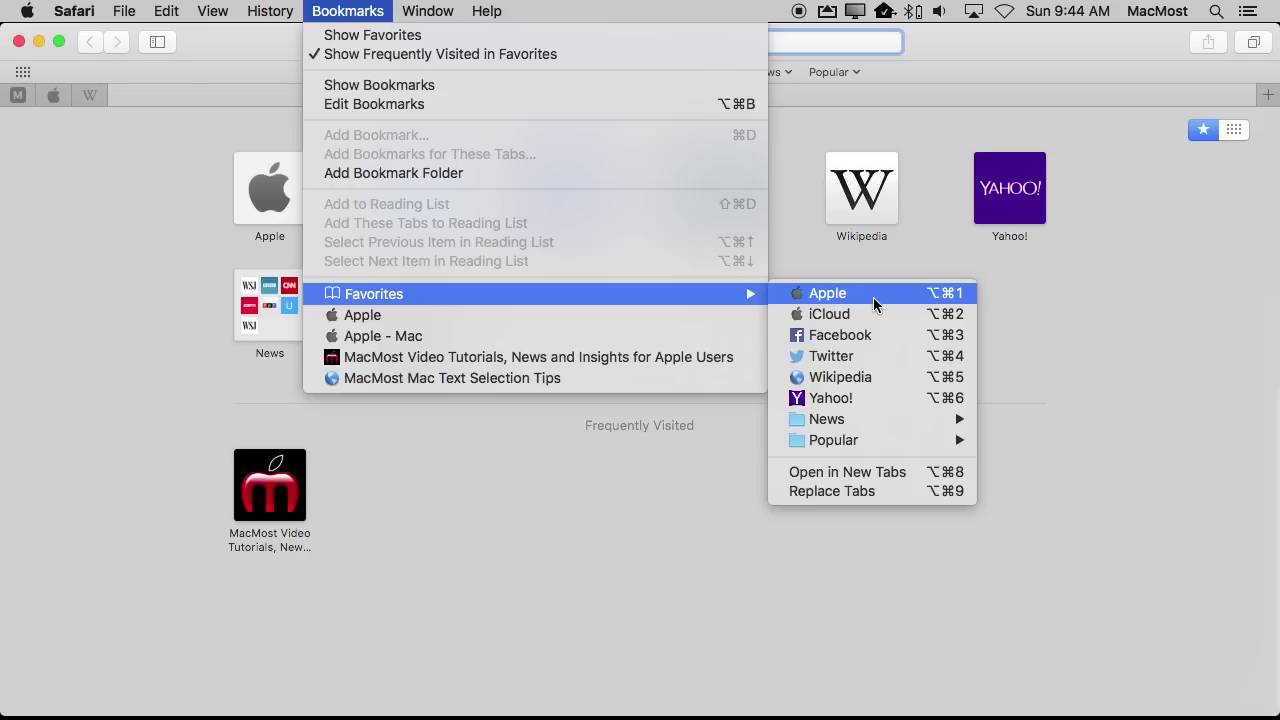
left_click(940, 71)
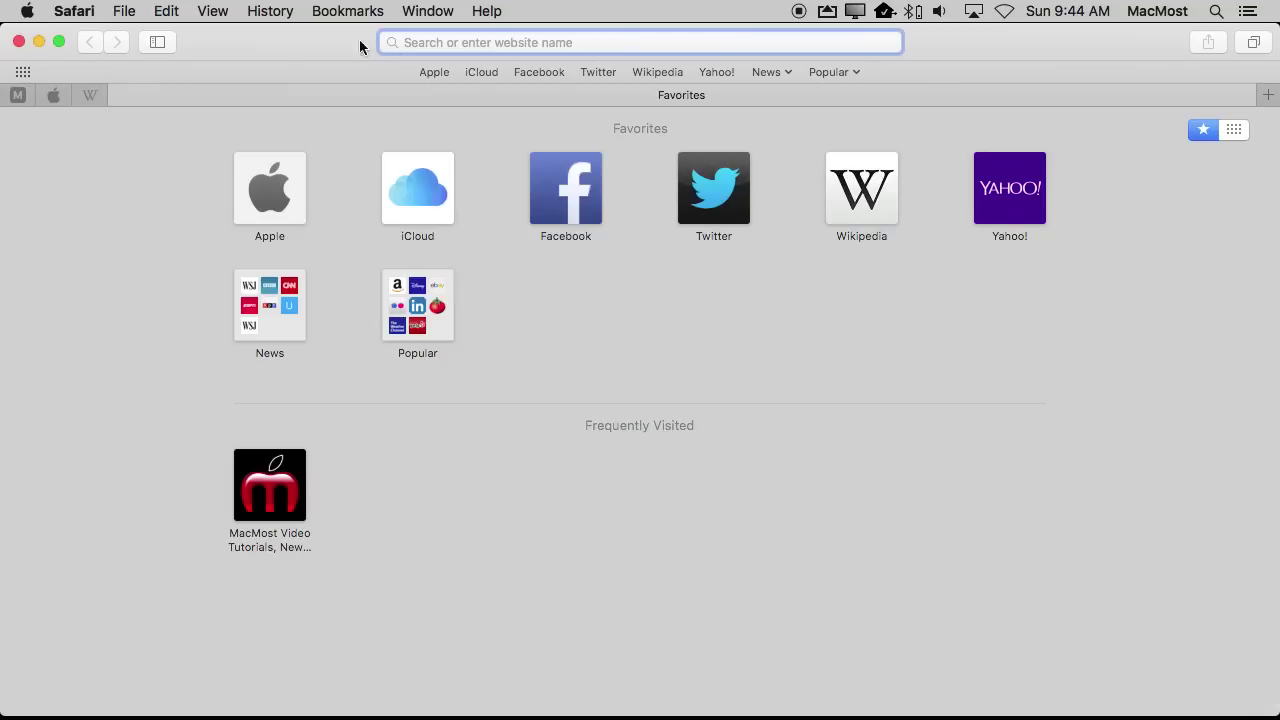
Open the bookmarks editor, expand the Favorites folder and move the iCloud bookmark above Apple.
left_click(352, 8)
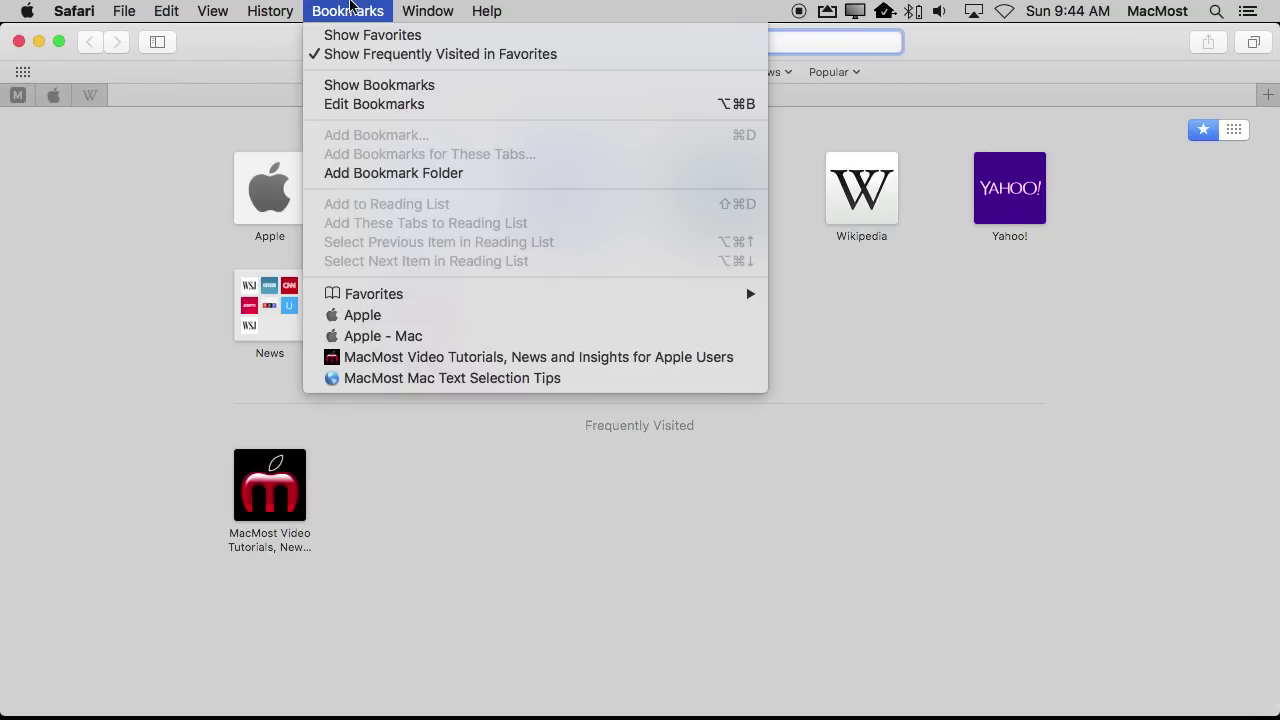
left_click(352, 36)
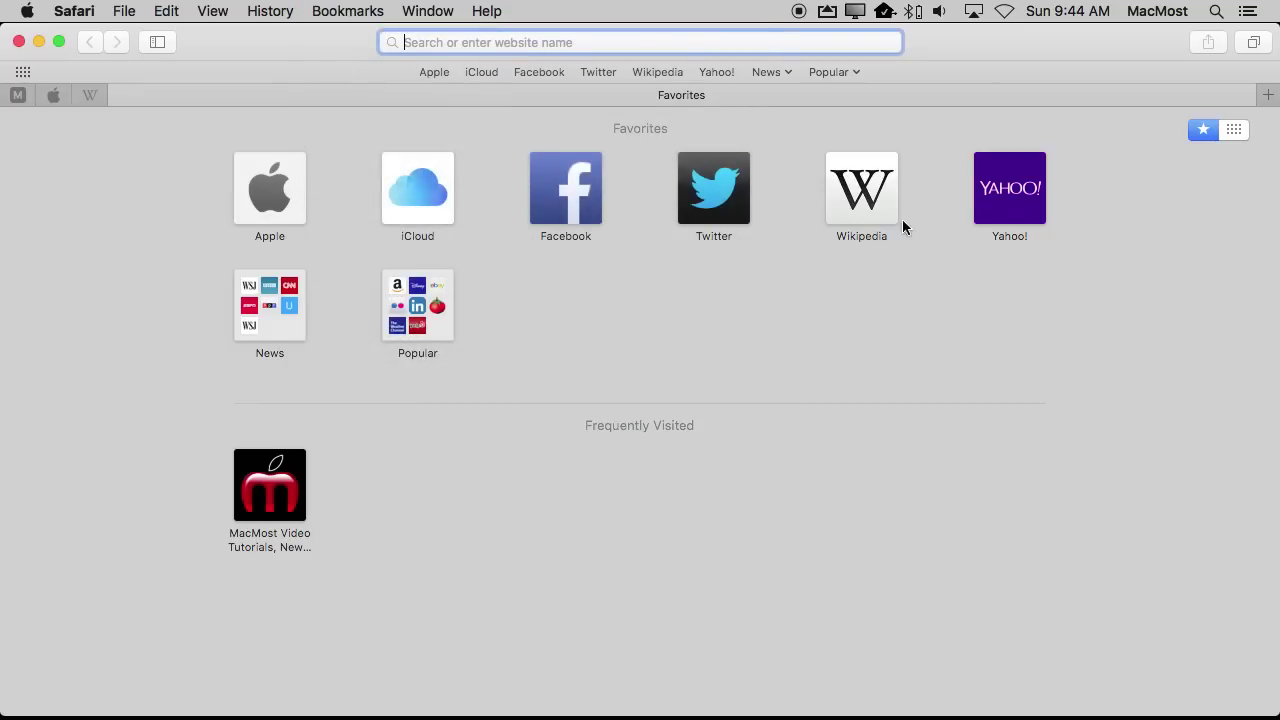
left_click(330, 8)
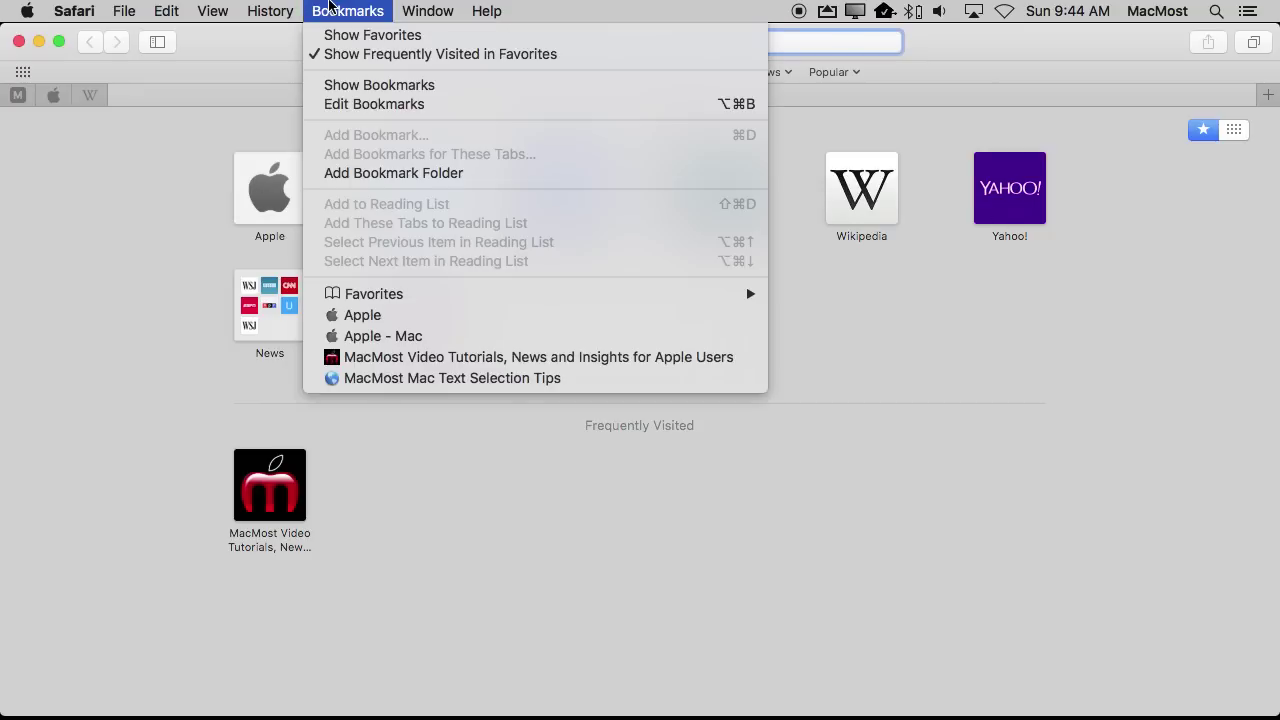
left_click(349, 104)
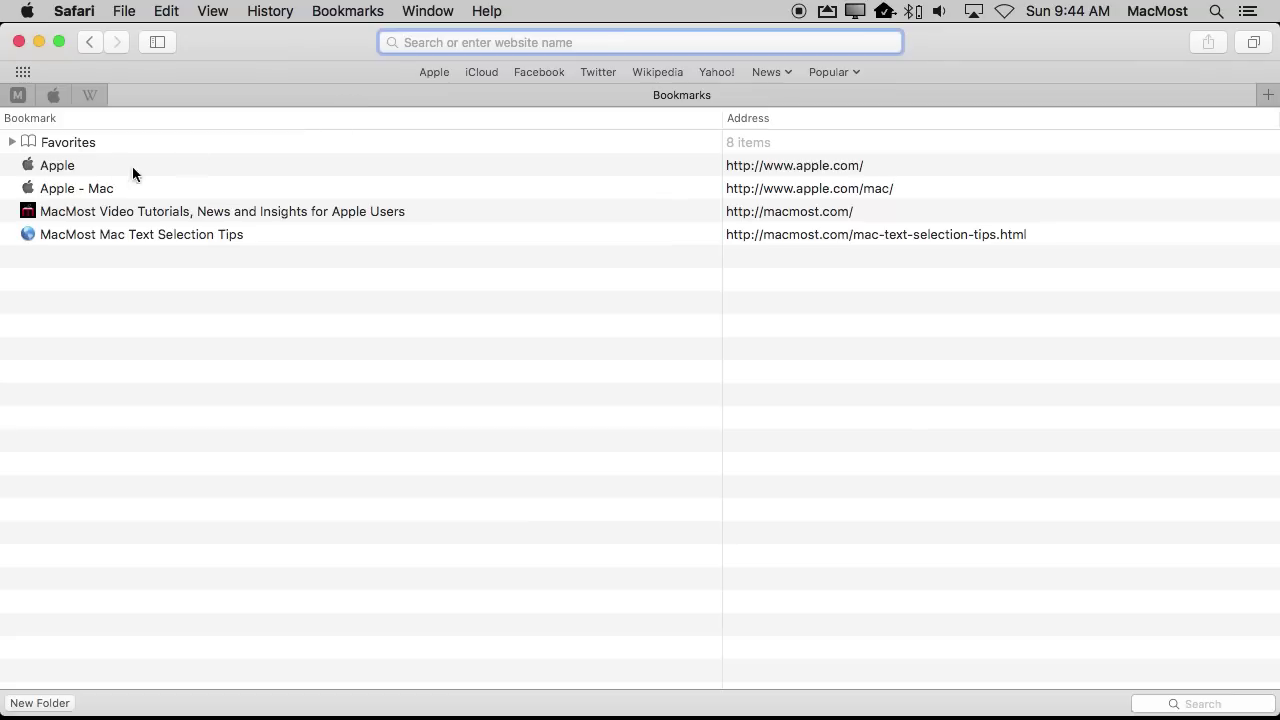
left_click(11, 142)
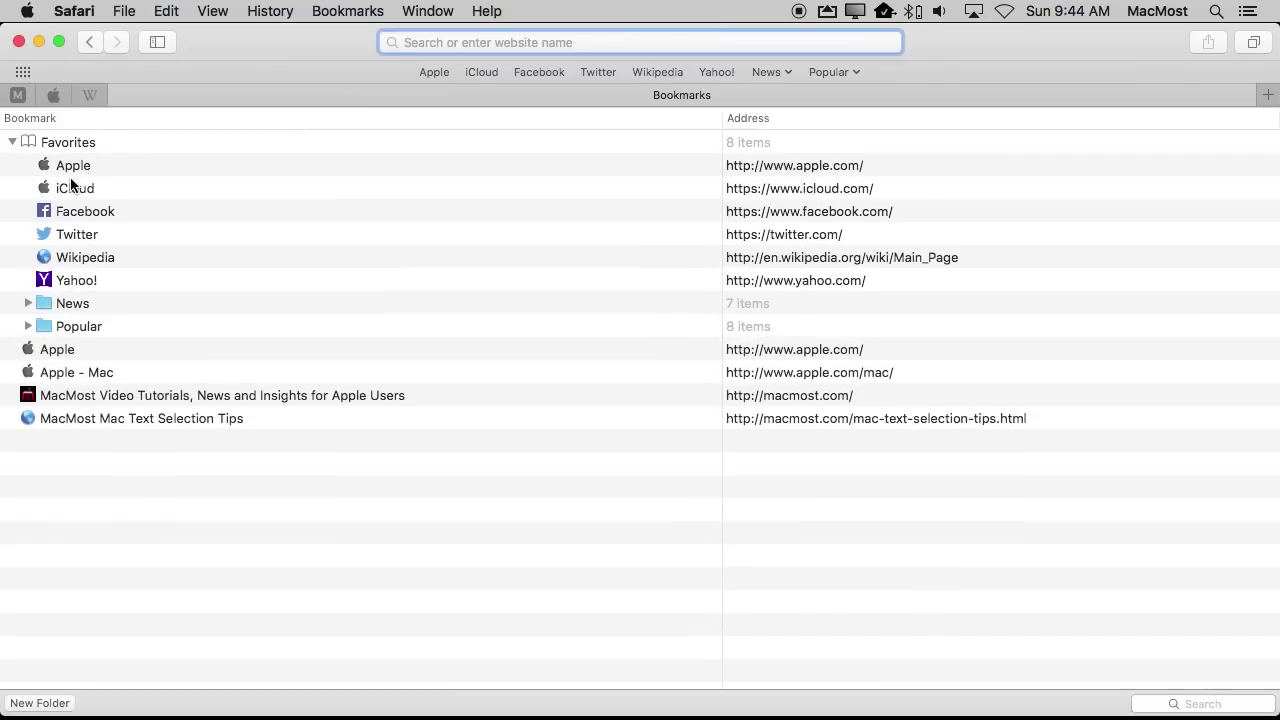
left_click_drag(66, 188, 70, 150)
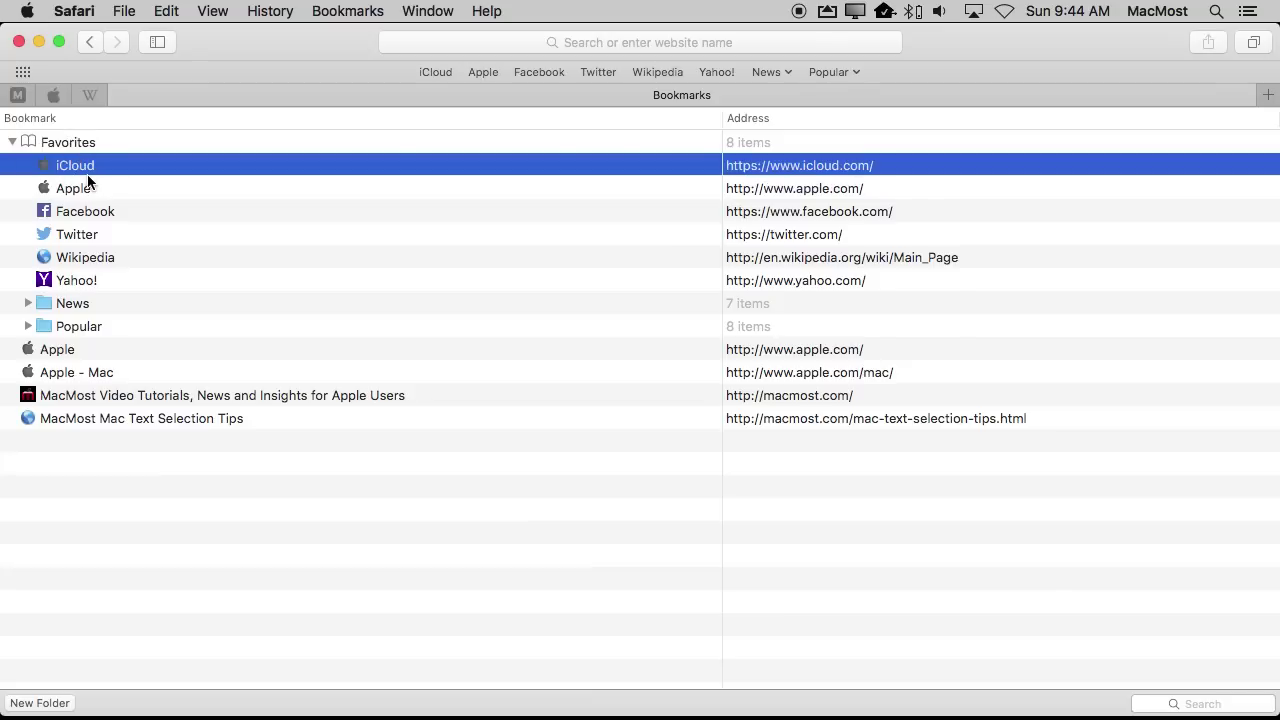
Check the shortcuts assigned to the reordered Favorites bookmarks.
left_click(371, 10)
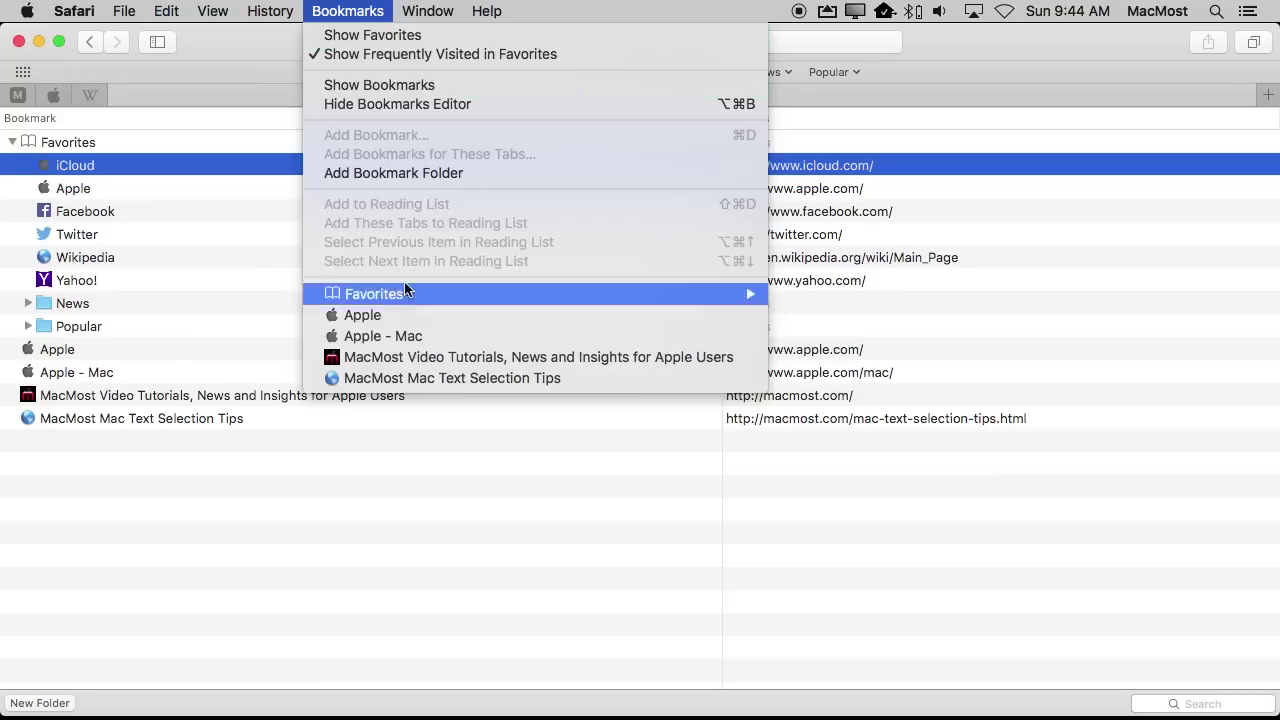
mouse_move(394, 293)
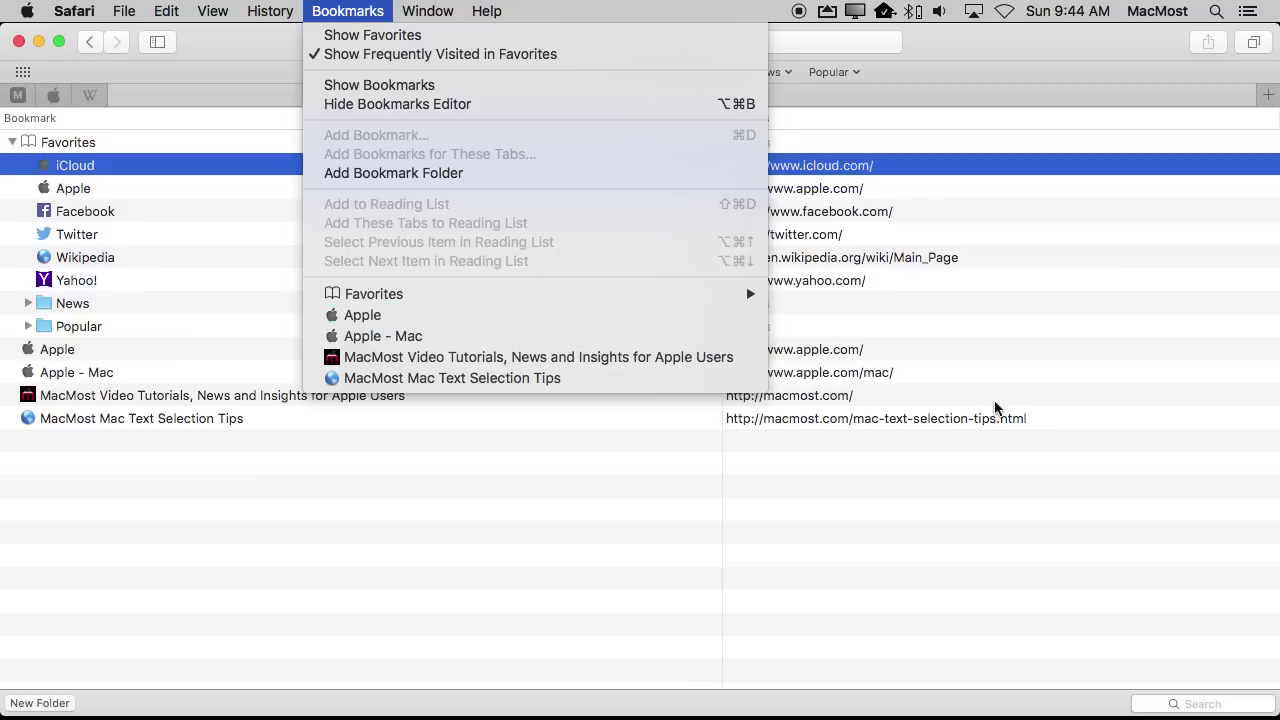
left_click(970, 65)
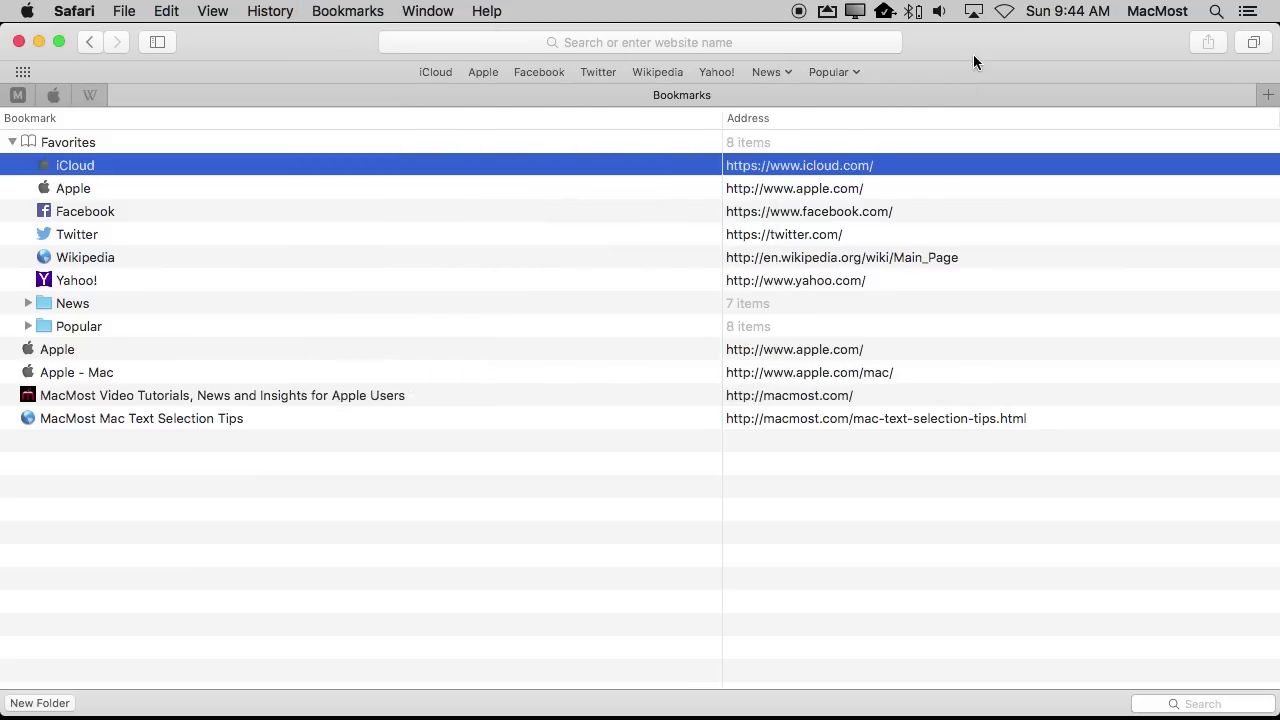